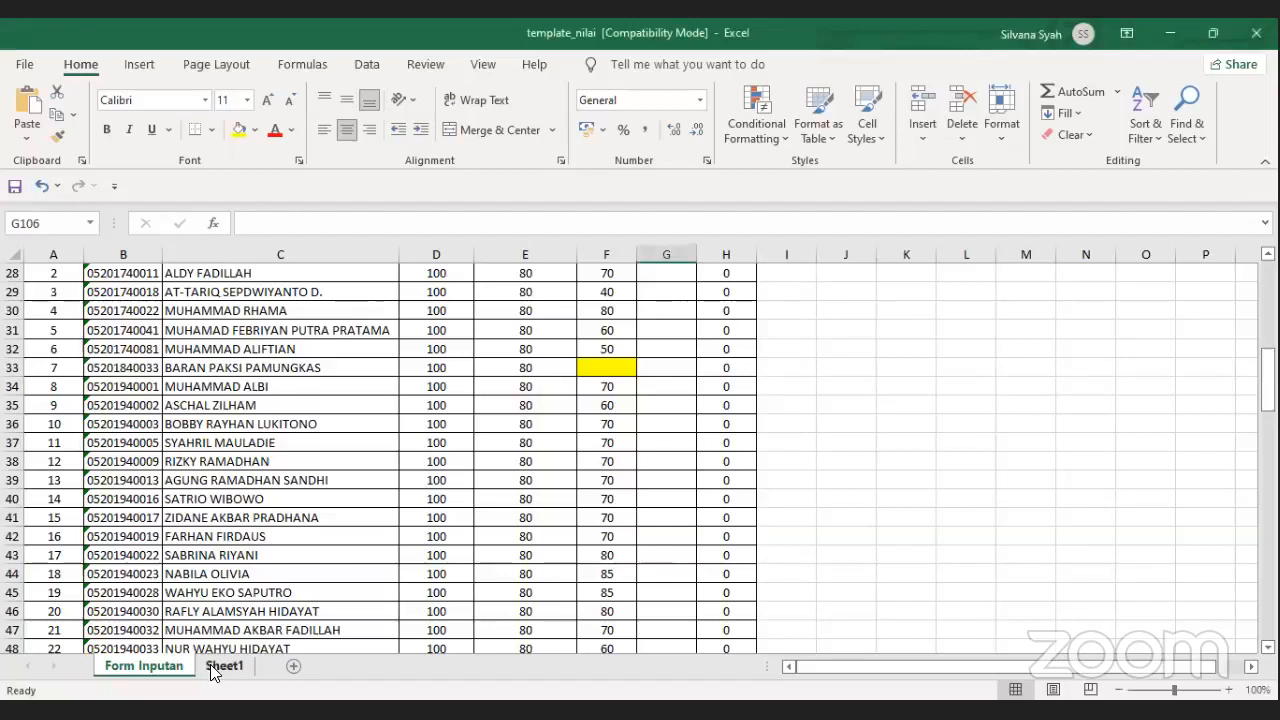
- Copy the Tingkat Kehadiran, IQ and Nilai UAS columns with their headers (B2:D12) from Sheet1
{"action": "left_click", "coordinate": [212, 662]}
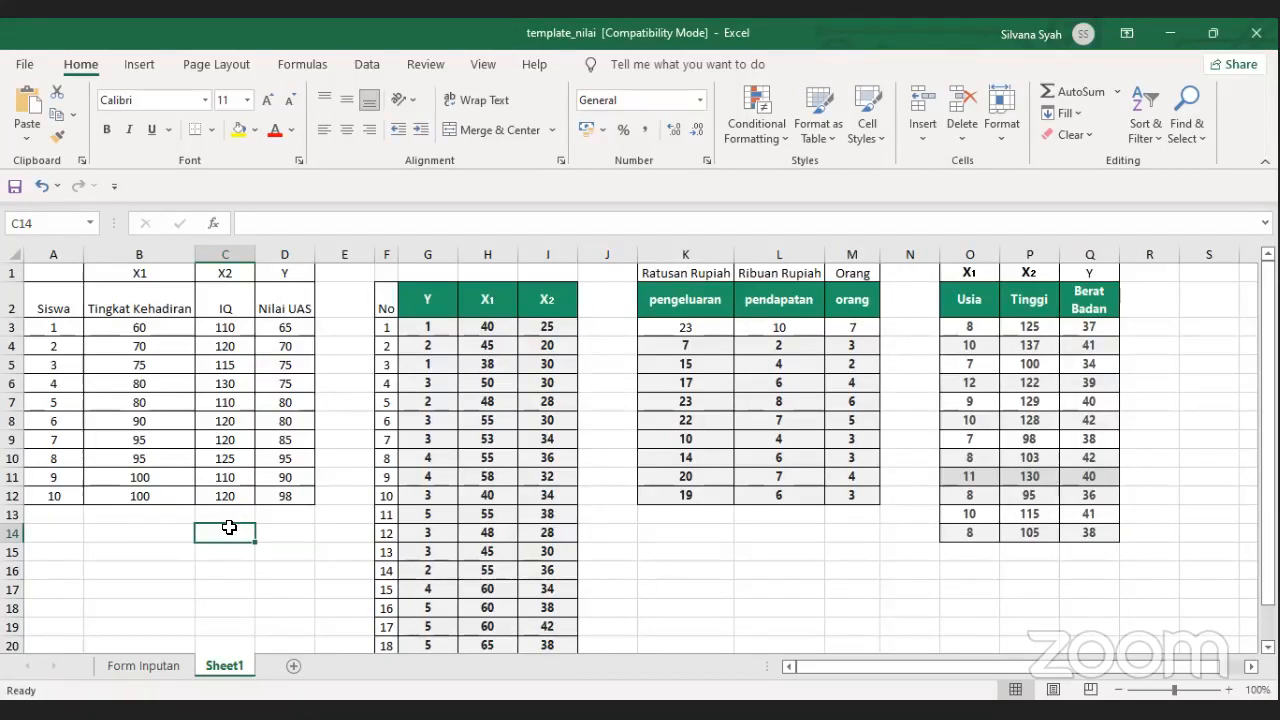
{"action": "left_click", "coordinate": [55, 533]}
{"action": "left_click", "coordinate": [106, 532]}
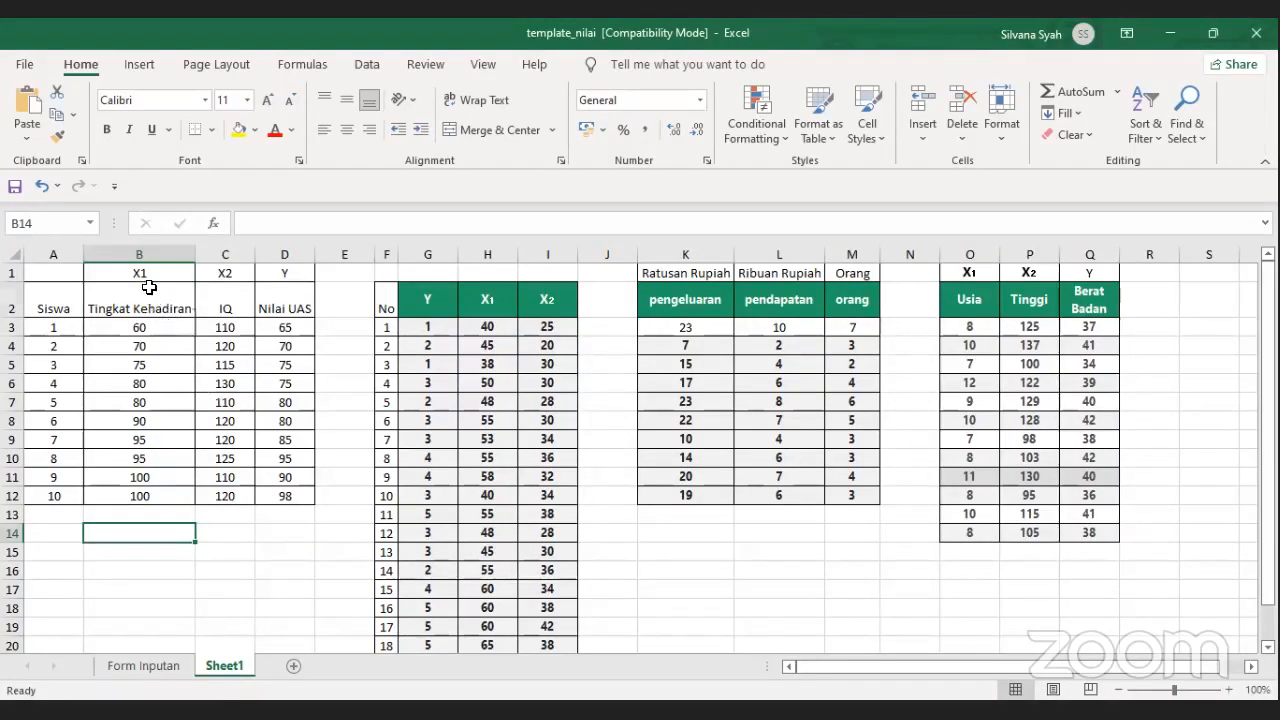
{"action": "left_click_drag", "start_coordinate": [149, 290], "coordinate": [284, 500]}
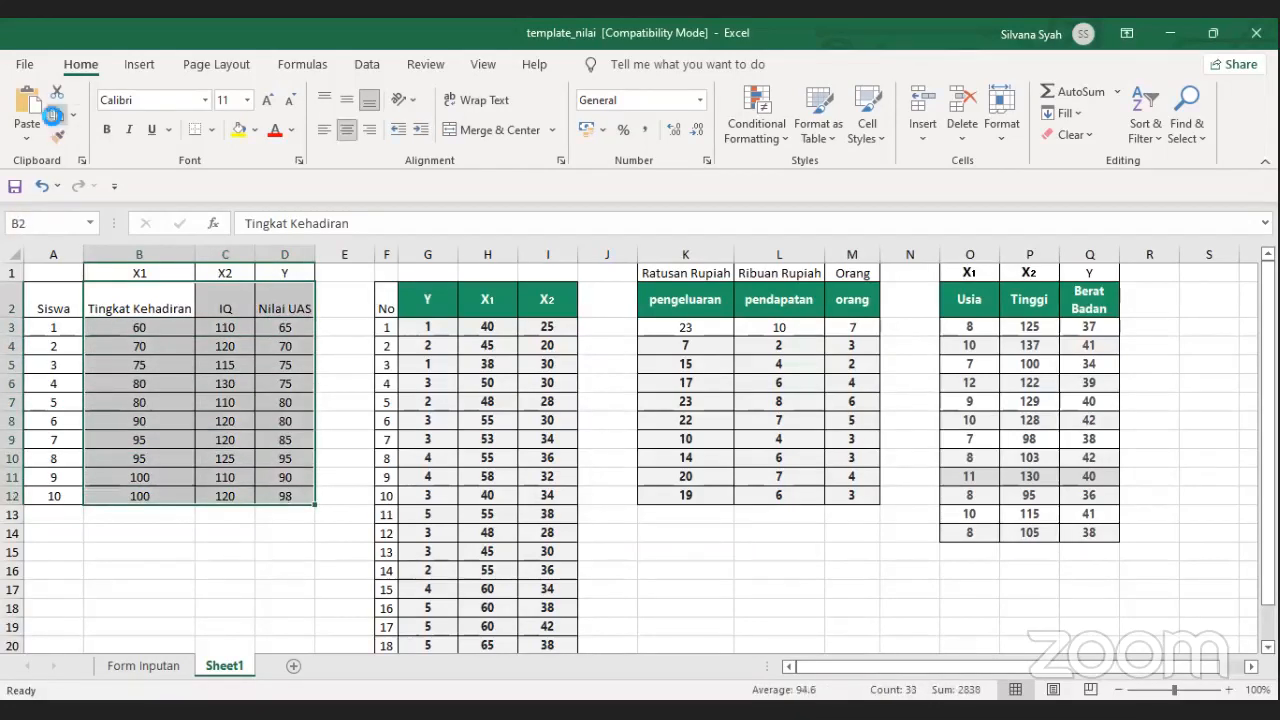
{"action": "left_click", "coordinate": [54, 120]}
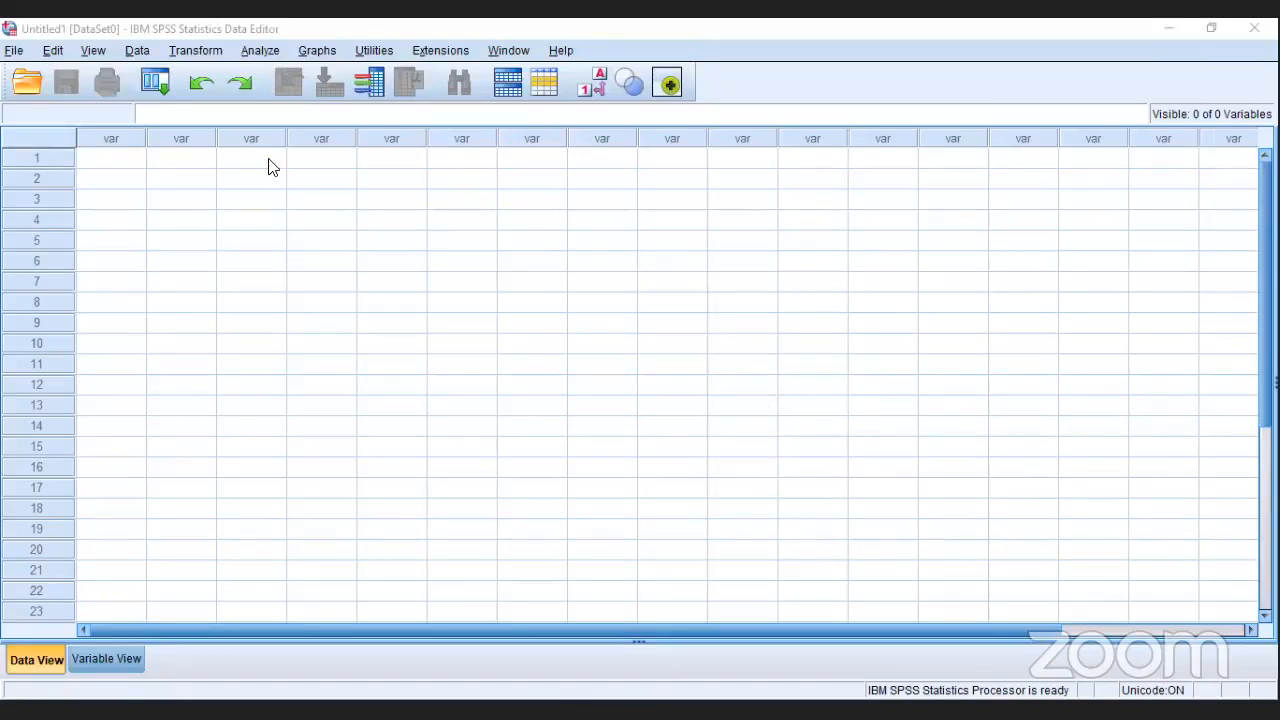
- Paste the copied data with variable names into the empty SPSS dataset and widen the Name column in Variable View
{"action": "right_click", "coordinate": [115, 166]}
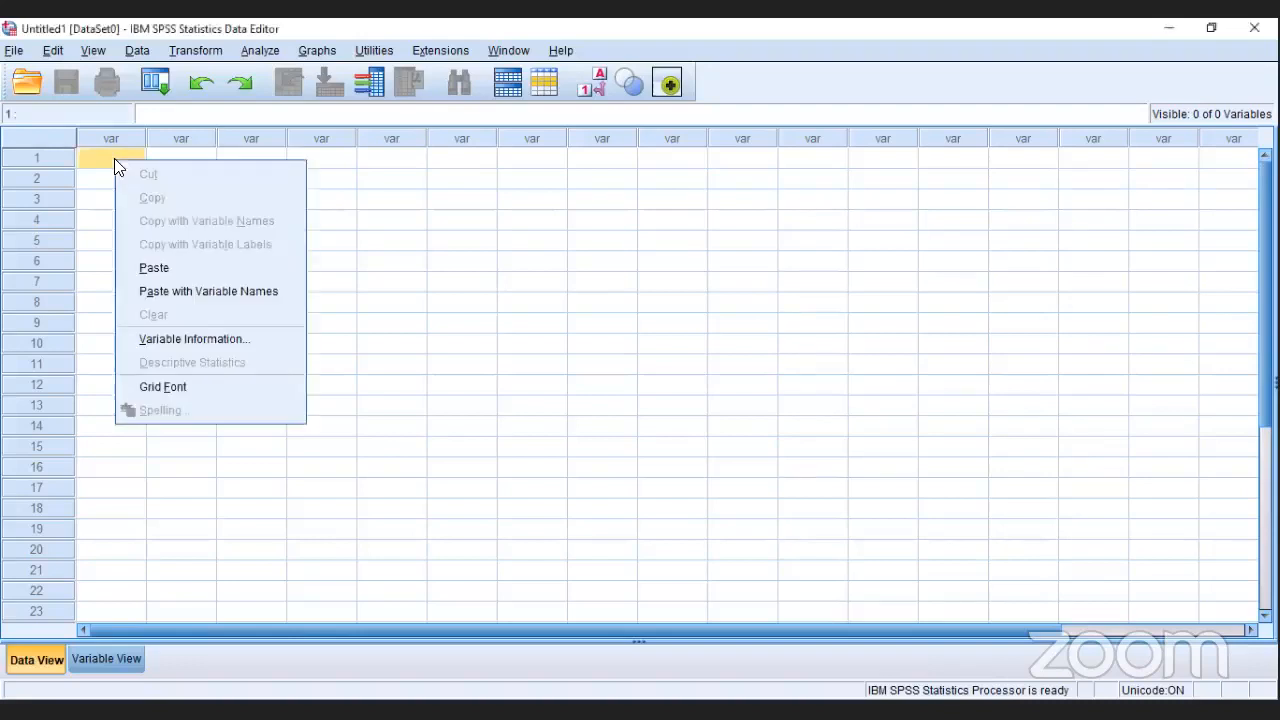
{"action": "left_click", "coordinate": [200, 291]}
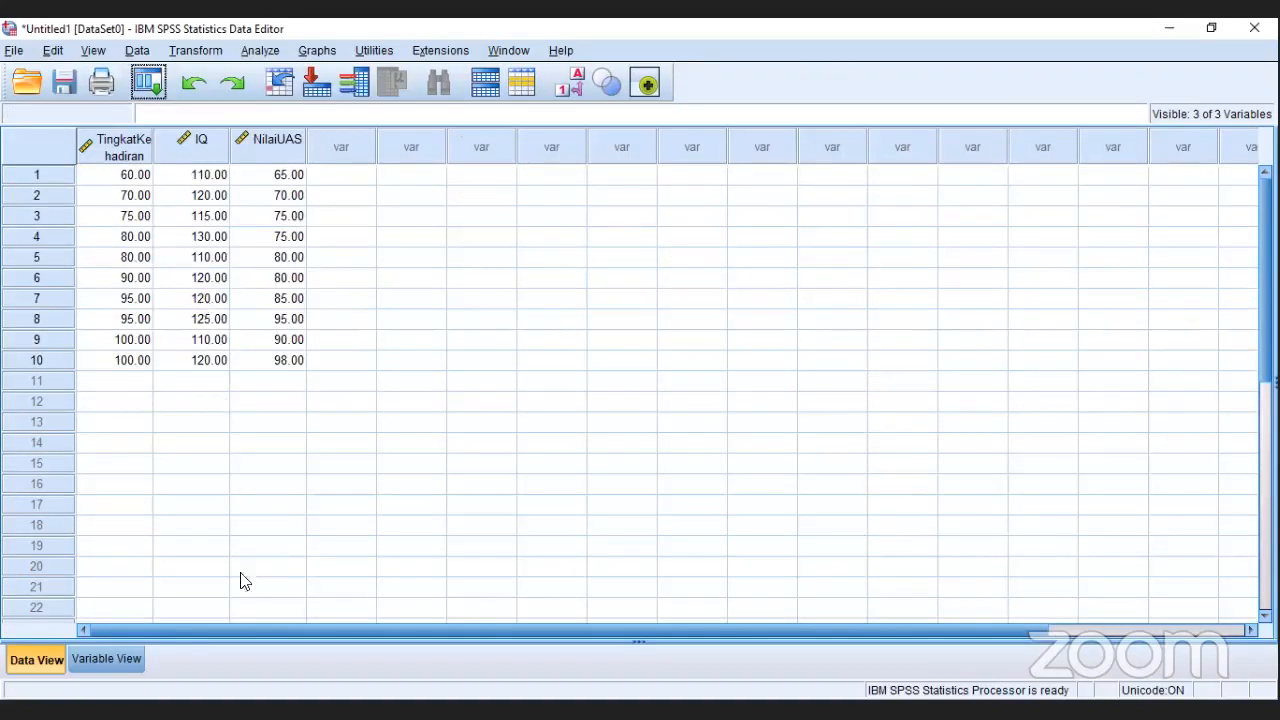
{"action": "left_click", "coordinate": [104, 660]}
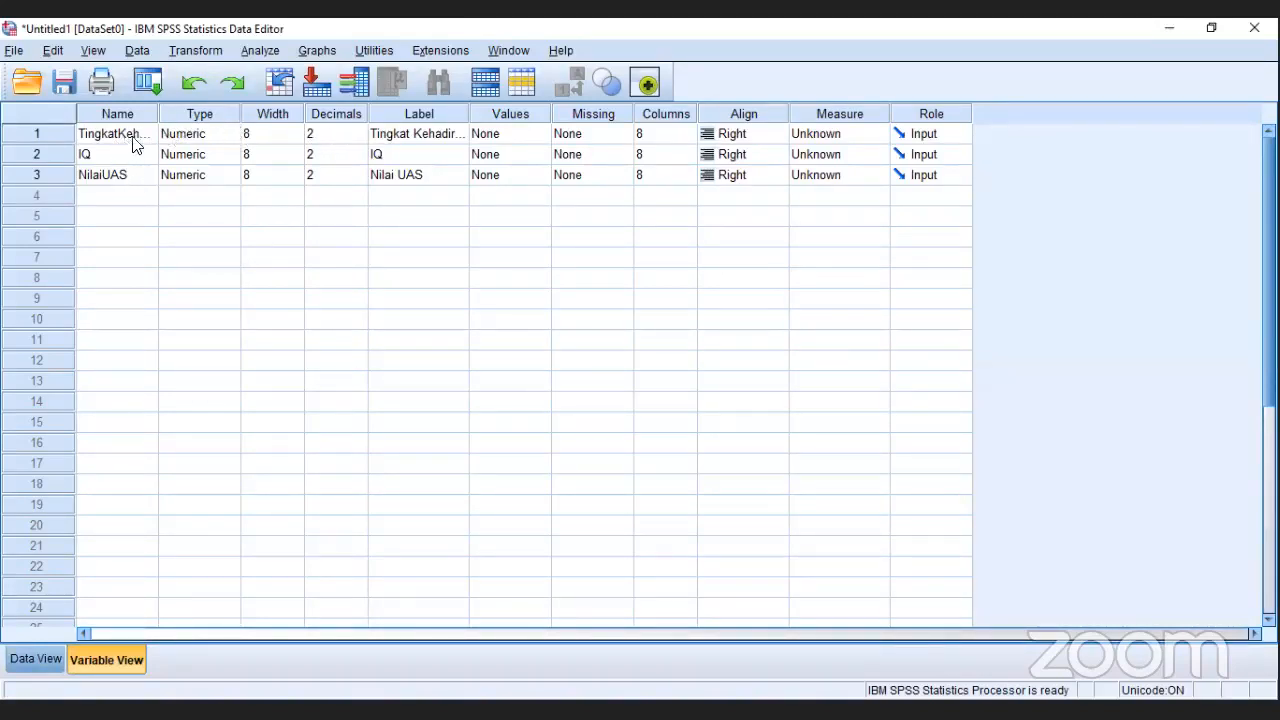
{"action": "left_click_drag", "start_coordinate": [156, 110], "coordinate": [191, 110]}
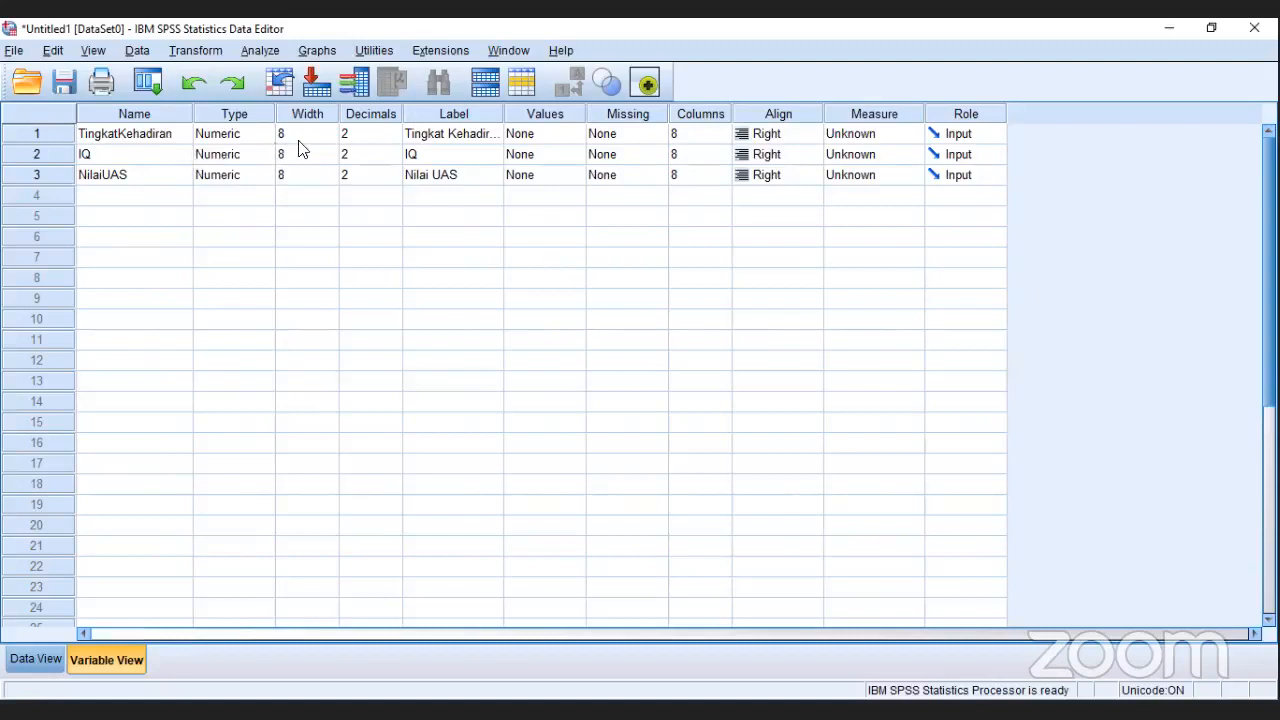
- Set the decimals of TingkatKehadiran, IQ and NilaiUAS to 0
{"action": "left_click", "coordinate": [396, 140]}
{"action": "left_click", "coordinate": [396, 137]}
{"action": "double_click", "coordinate": [392, 157]}
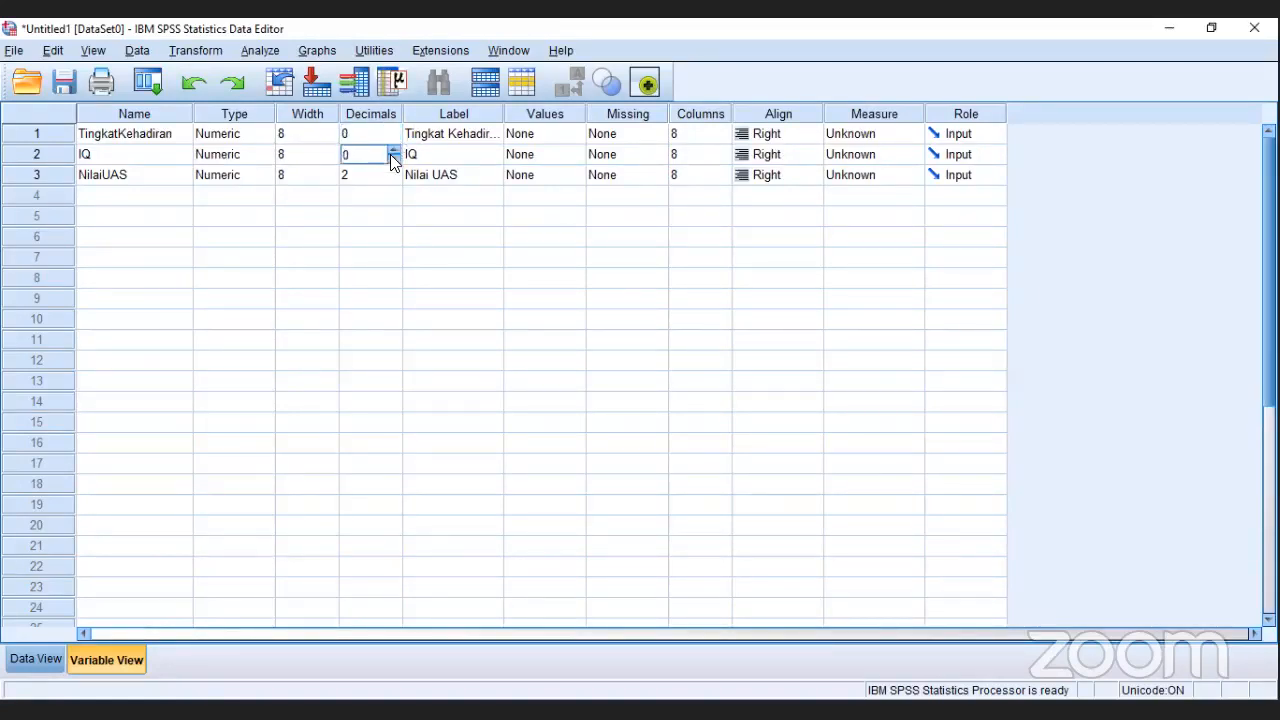
{"action": "double_click", "coordinate": [393, 177]}
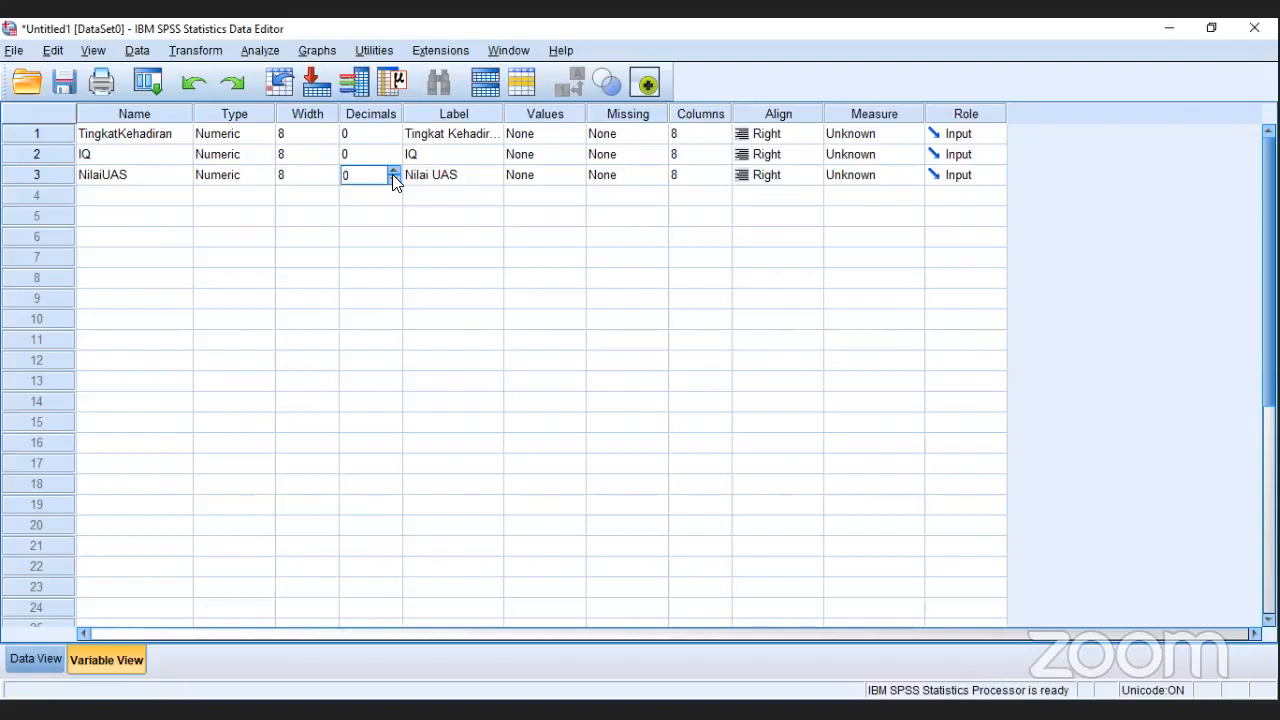
- Label the variables TingkatKehadiran, IQ and NilaiUAS as X1, X2 and Y respectively
{"action": "left_click", "coordinate": [447, 138]}
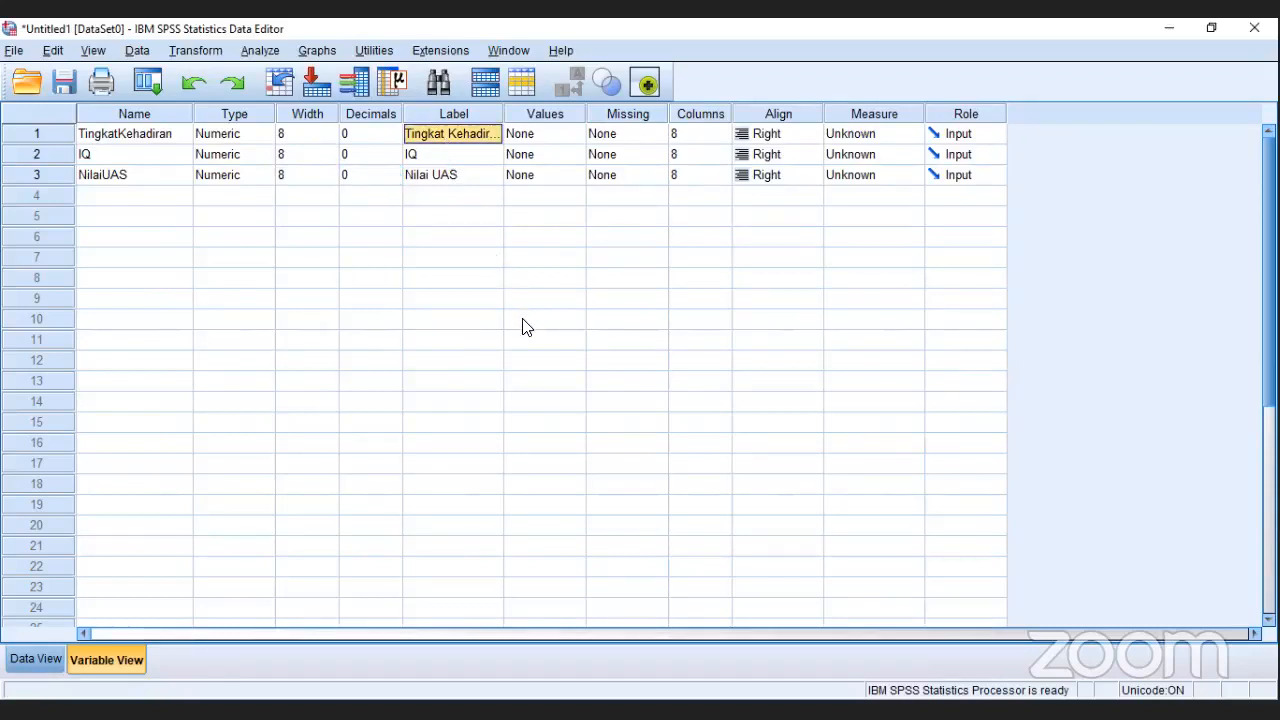
{"action": "type", "text": "X1"}
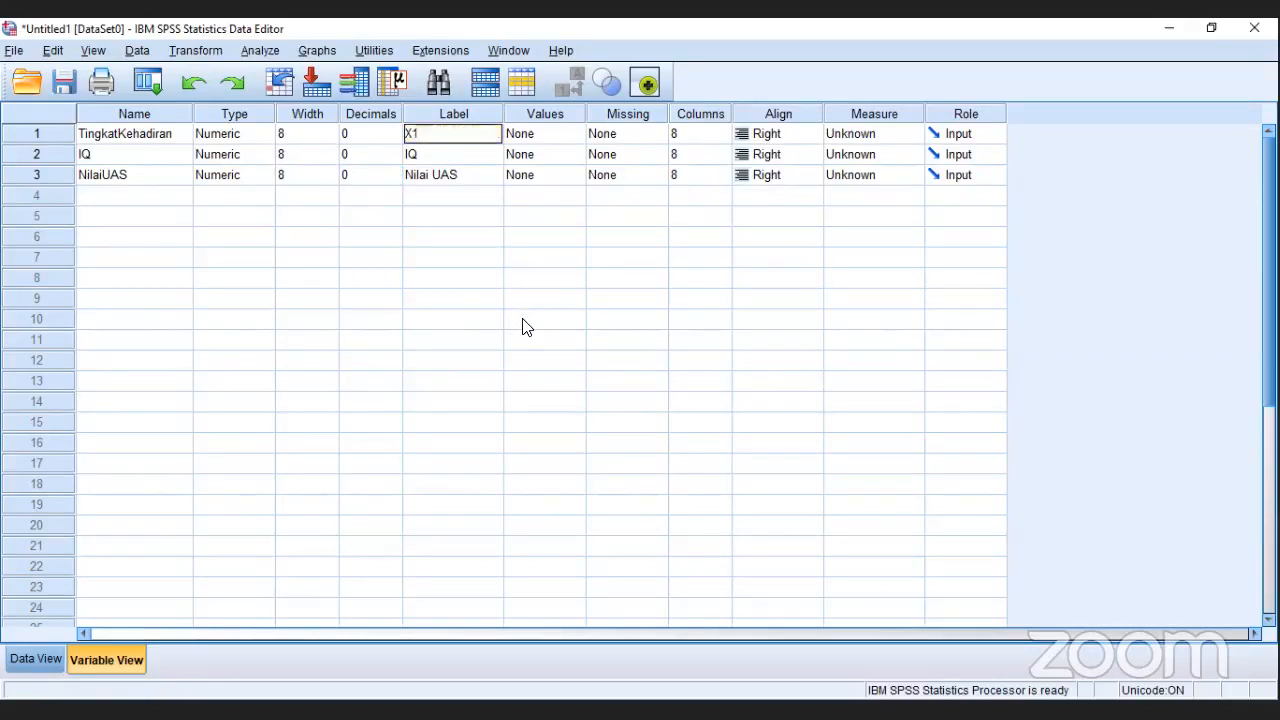
{"action": "left_click", "coordinate": [467, 157]}
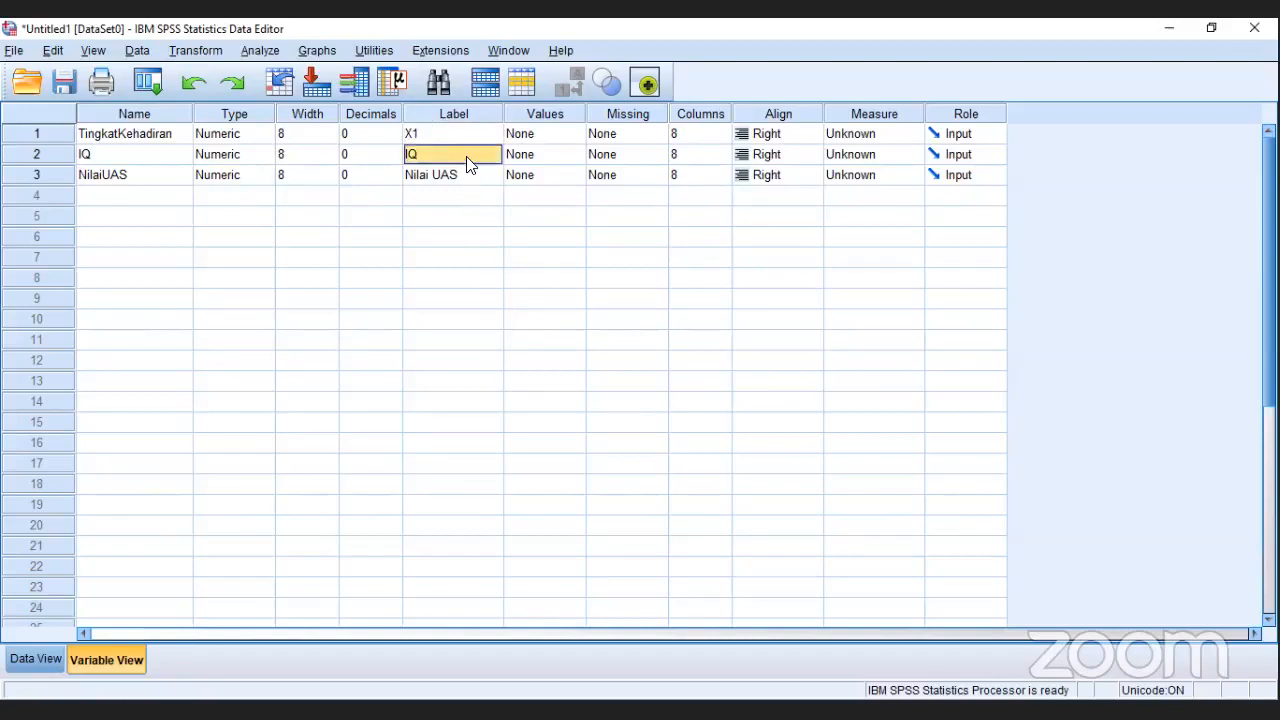
{"action": "type", "text": "X2"}
{"action": "left_click", "coordinate": [467, 176]}
{"action": "type", "text": "&"}
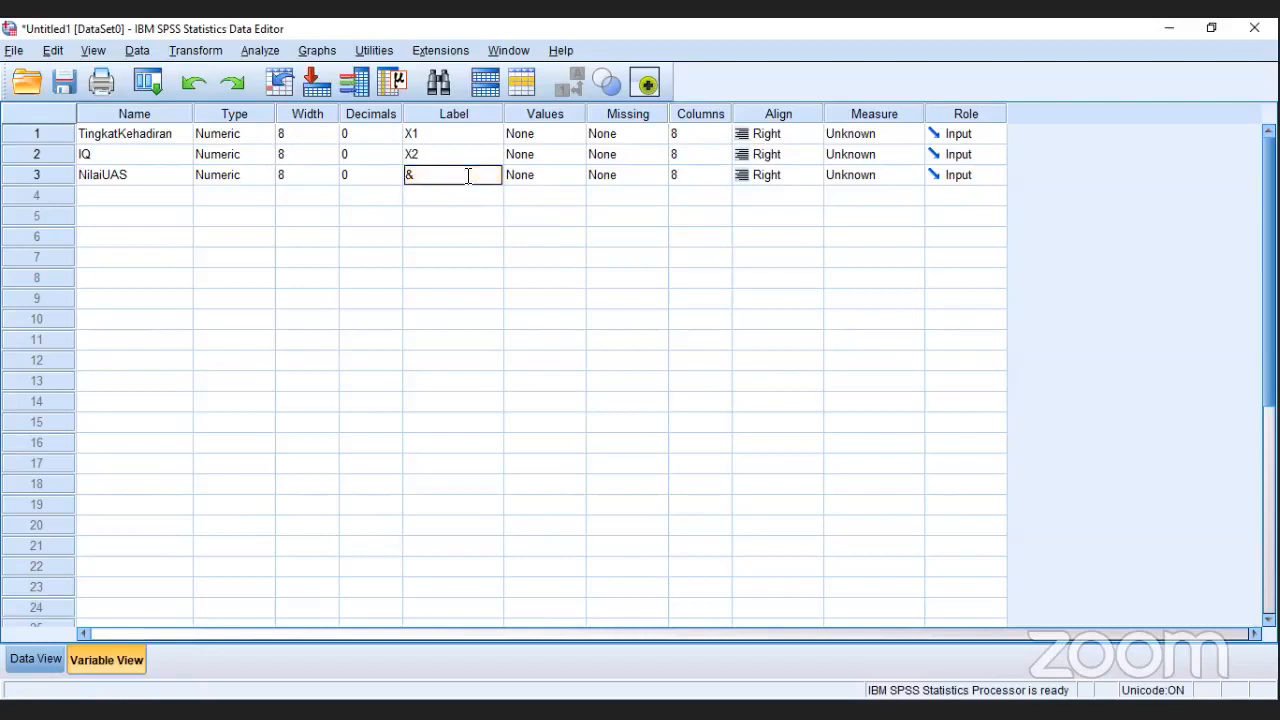
{"action": "key", "text": "BackSpace"}
{"action": "type", "text": "Y"}
{"action": "left_click", "coordinate": [500, 220]}
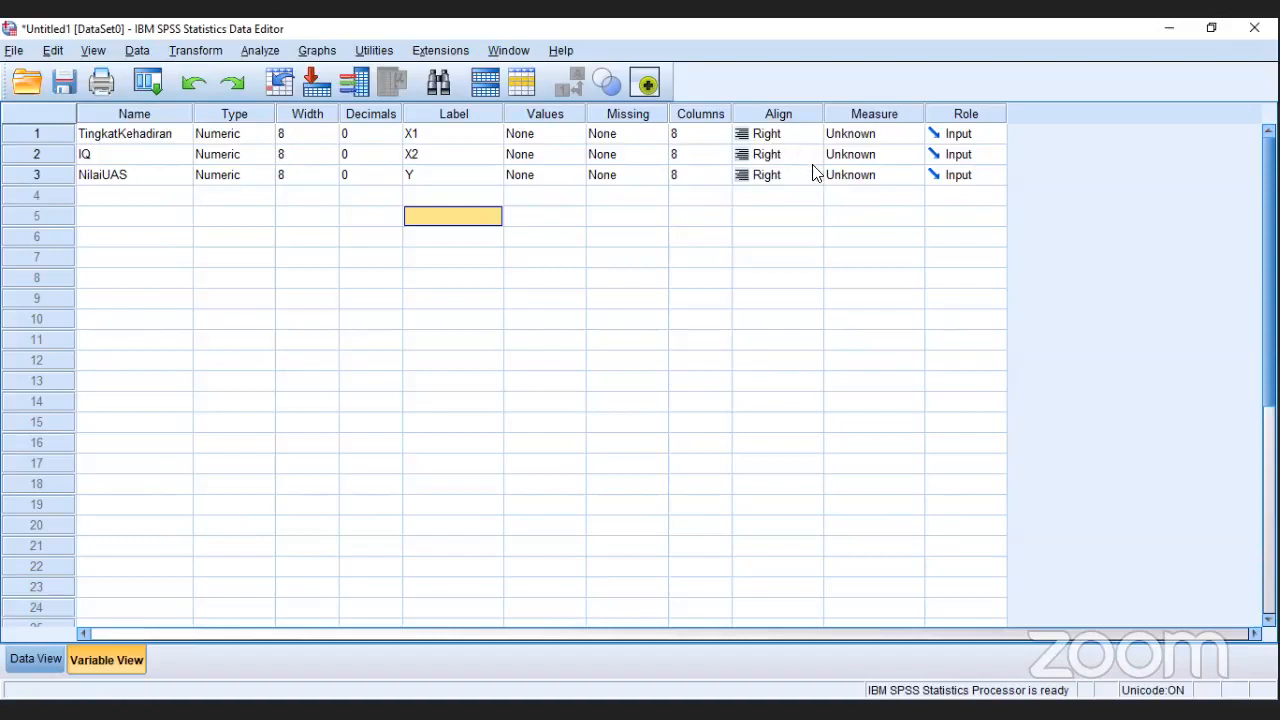
- Set the measurement level of TingkatKehadiran, IQ and NilaiUAS to Scale
{"action": "left_click", "coordinate": [900, 139]}
{"action": "left_click", "coordinate": [910, 152]}
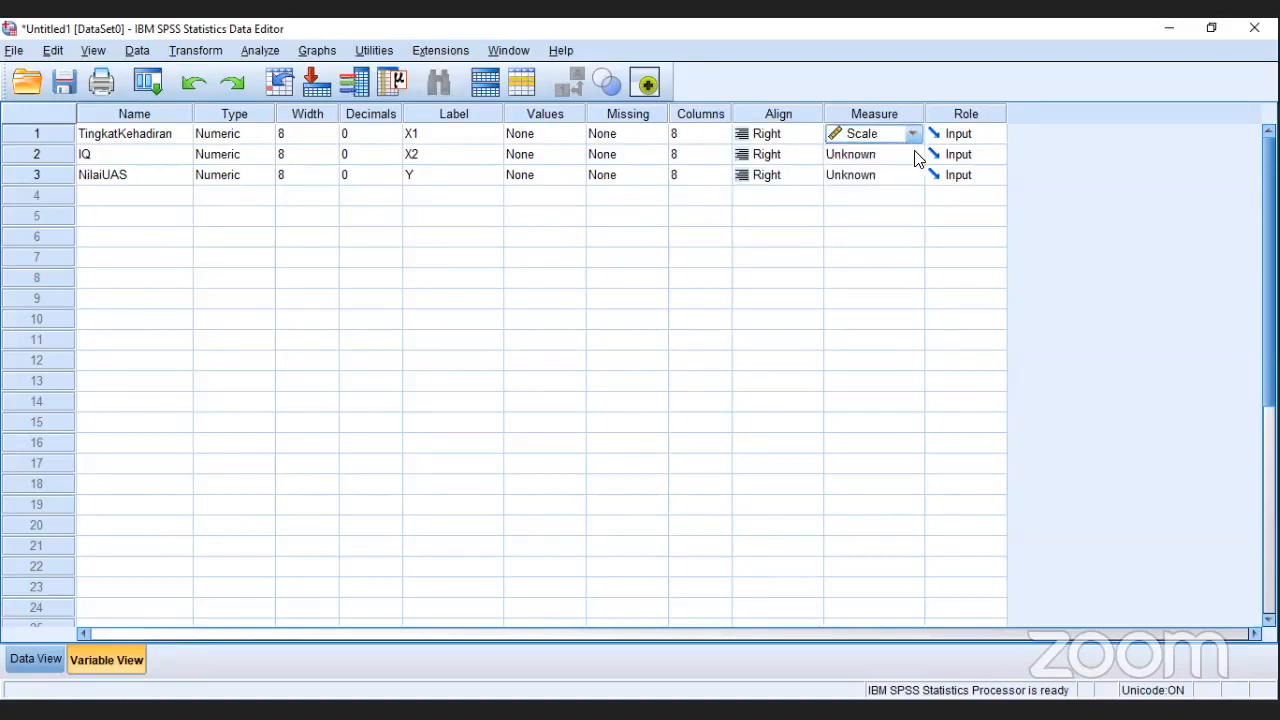
{"action": "left_click", "coordinate": [915, 155]}
{"action": "left_click", "coordinate": [910, 174]}
{"action": "left_click", "coordinate": [912, 176]}
{"action": "left_click", "coordinate": [905, 195]}
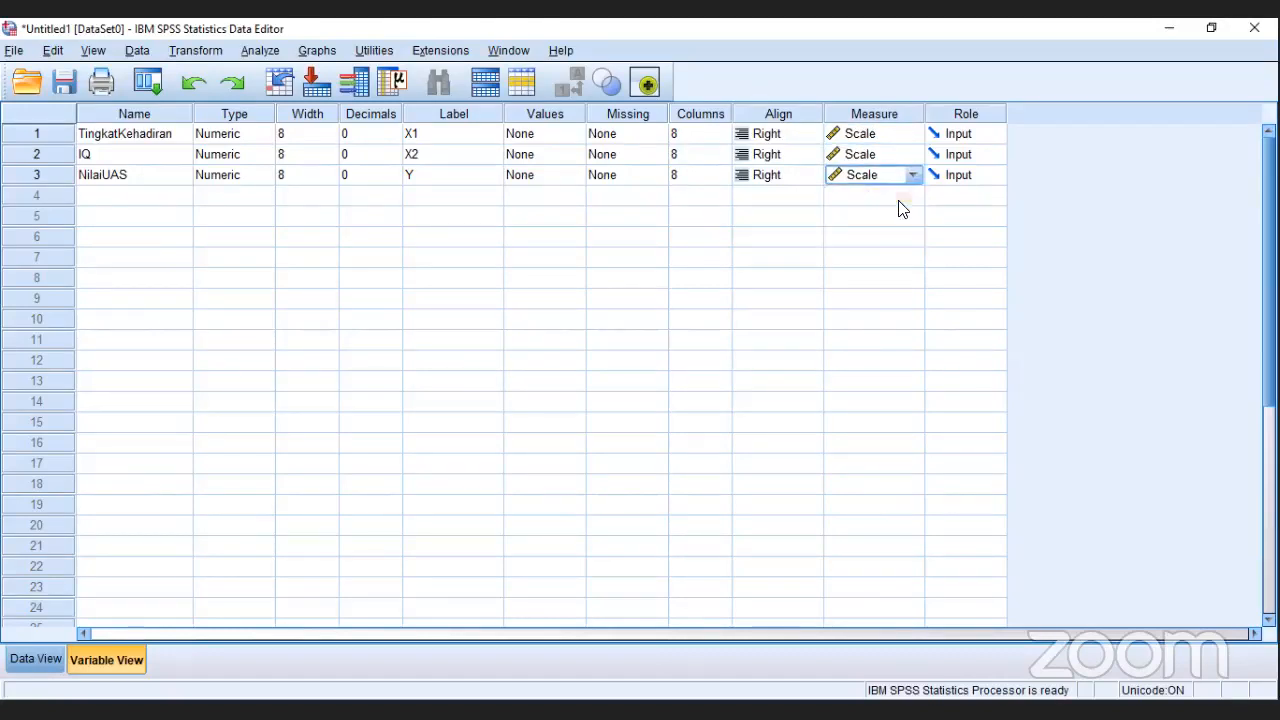
- Set up a linear regression with Y [NilaiUAS] as dependent and X1 [TingkatKehadiran] and X2 [IQ] as independent variables
{"action": "left_click", "coordinate": [37, 662]}
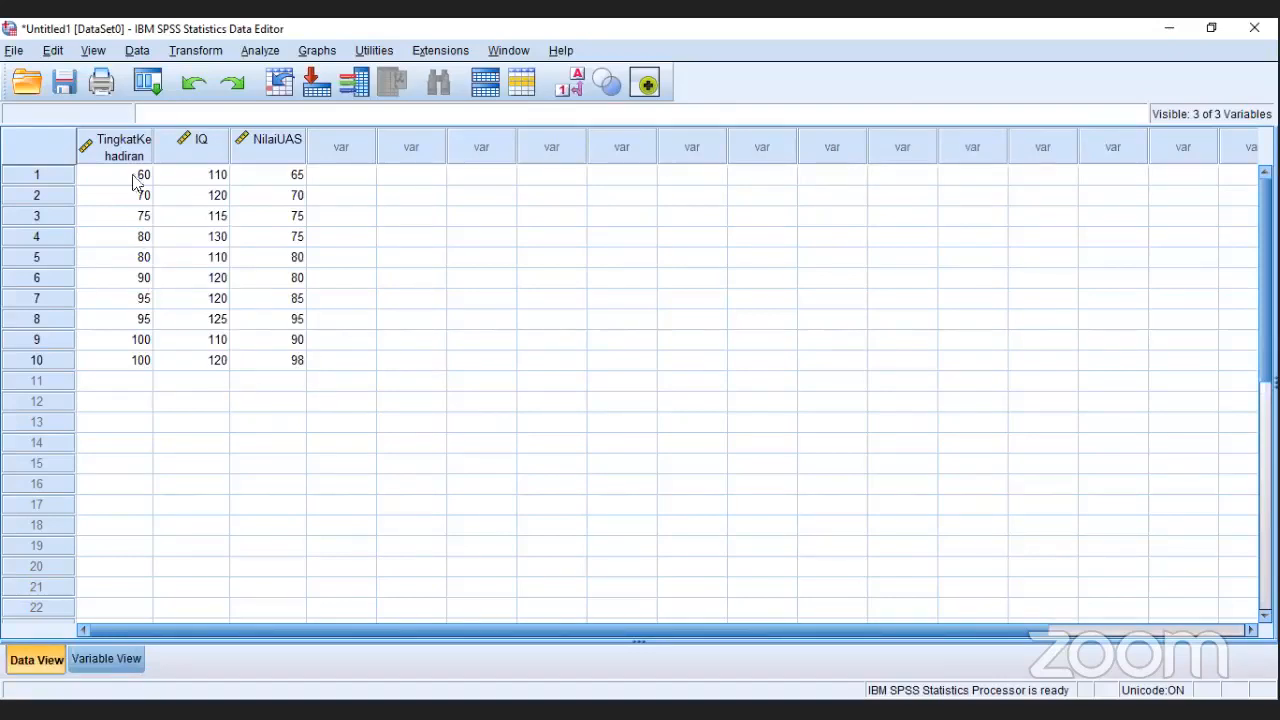
{"action": "left_click", "coordinate": [262, 53]}
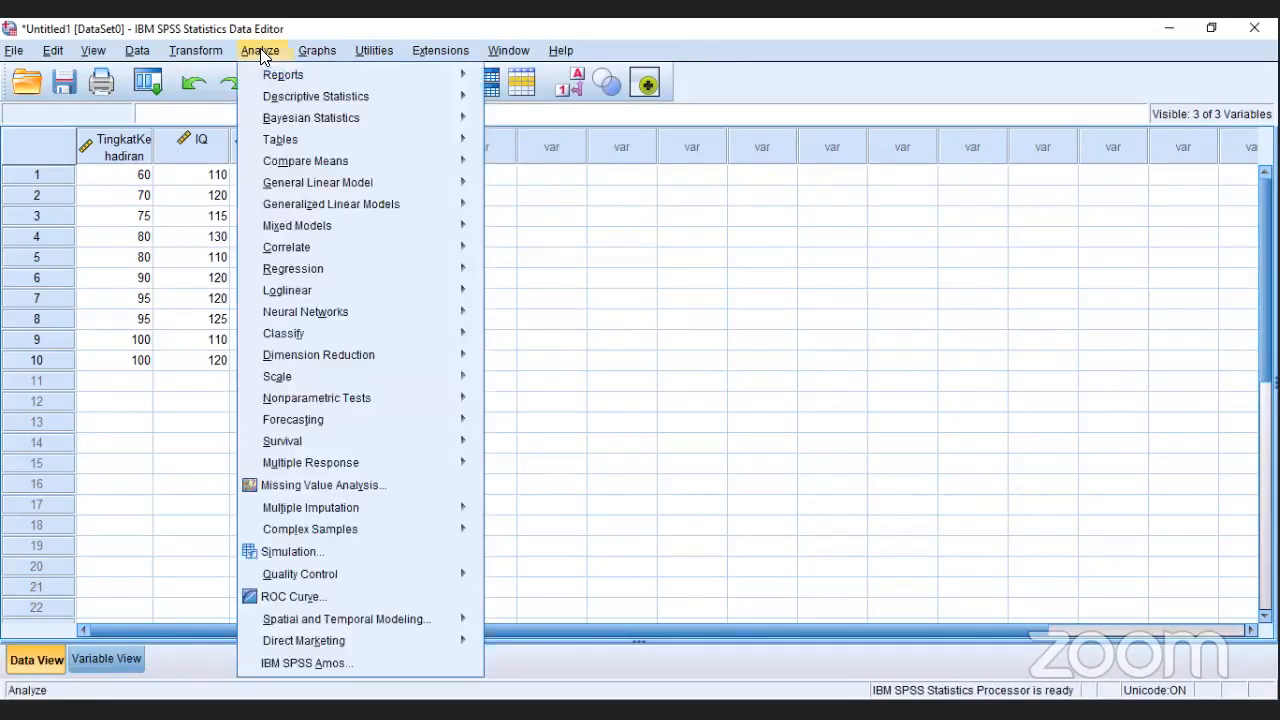
{"action": "mouse_move", "coordinate": [337, 277]}
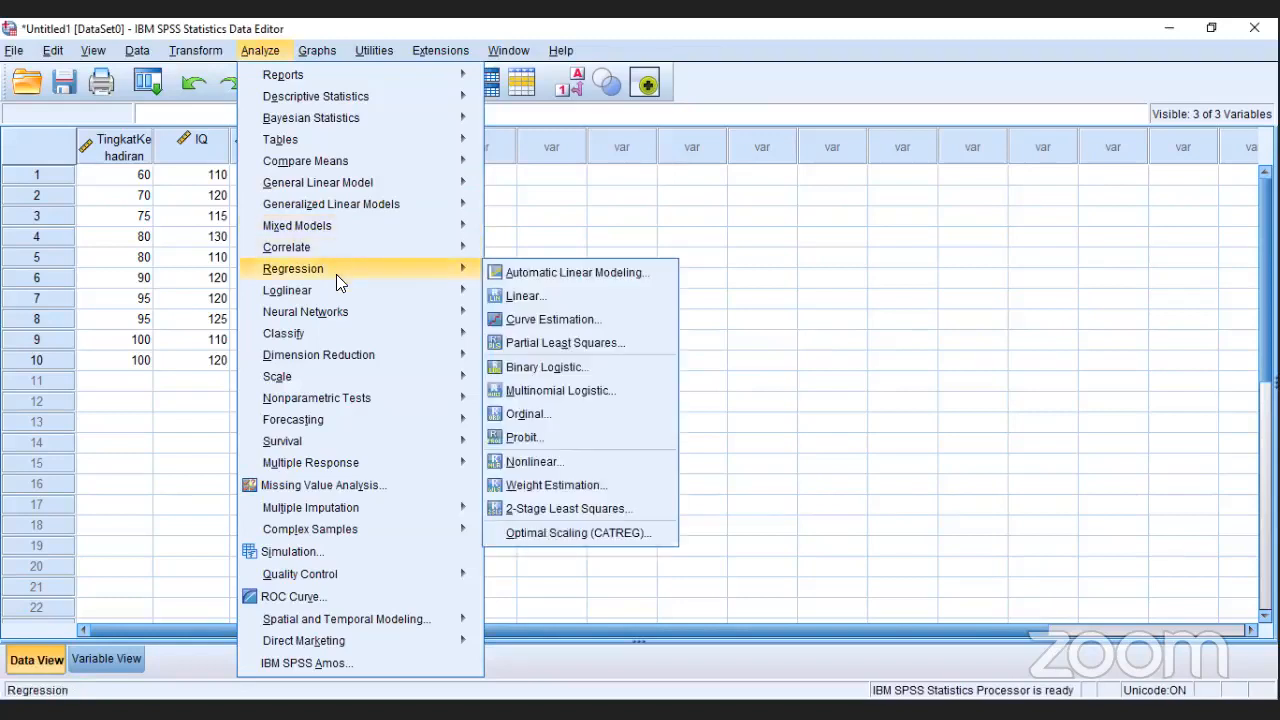
{"action": "left_click", "coordinate": [520, 296]}
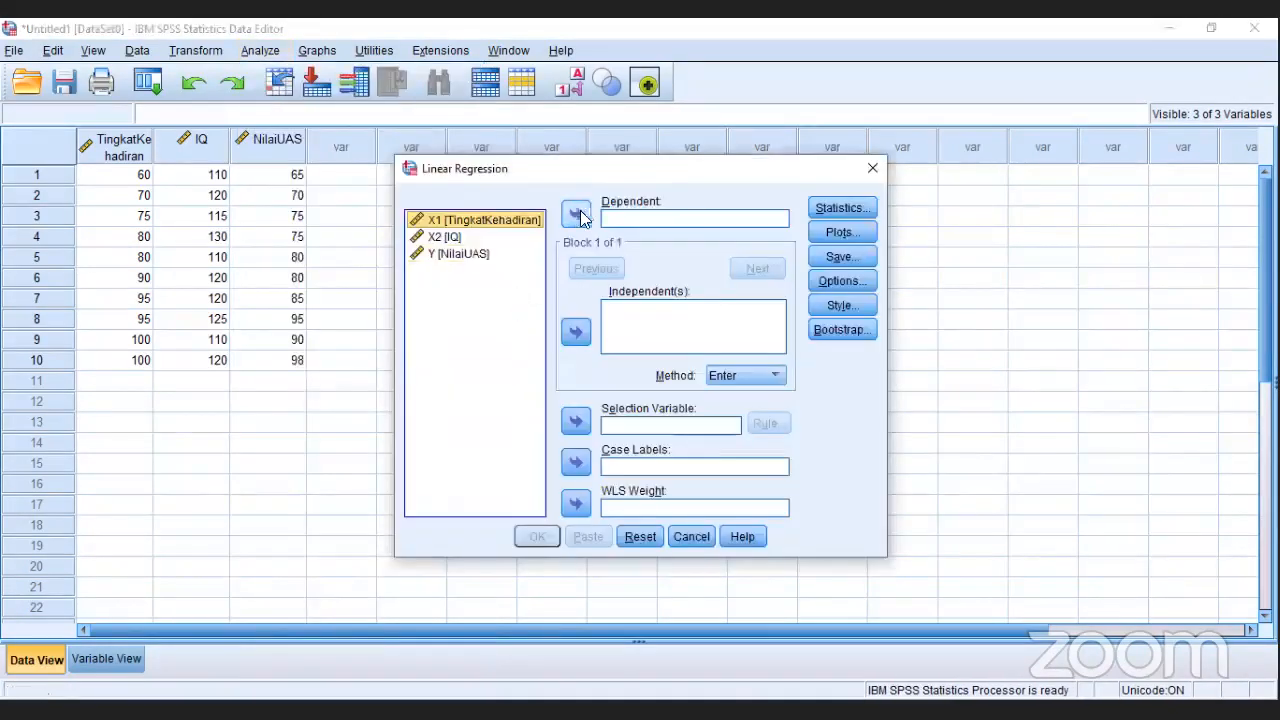
{"action": "left_click", "coordinate": [471, 256]}
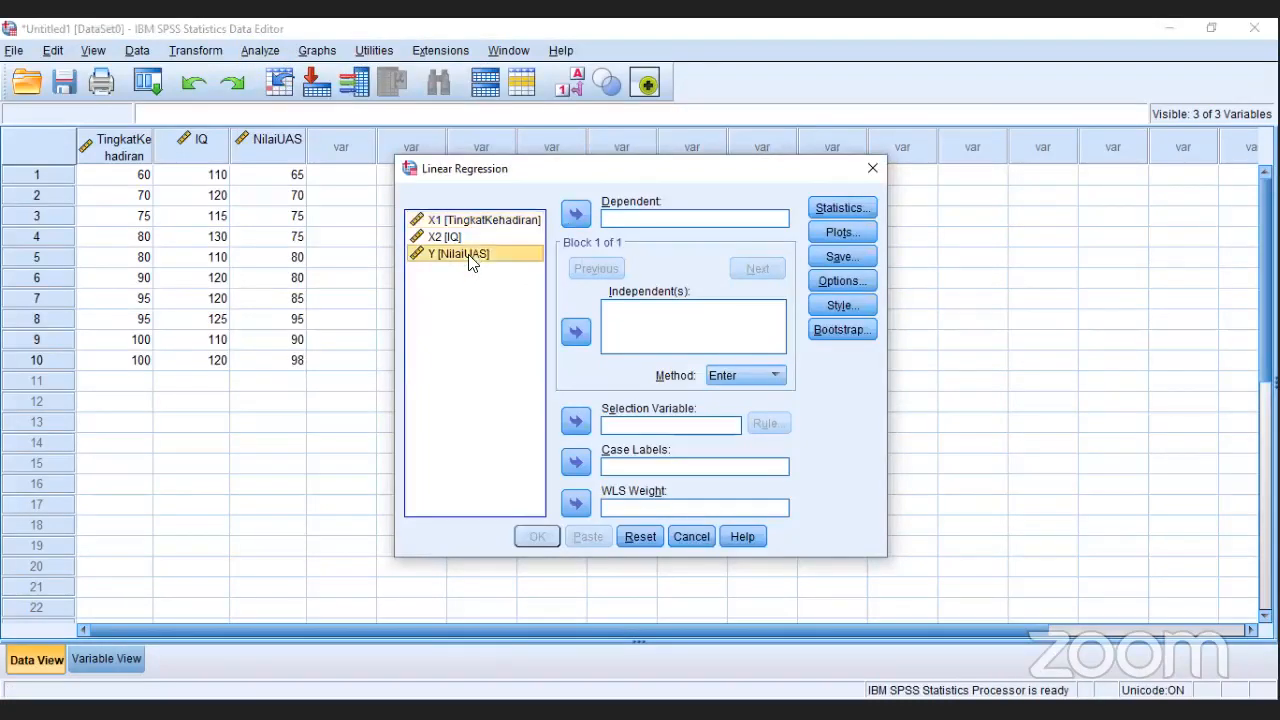
{"action": "left_click", "coordinate": [575, 215]}
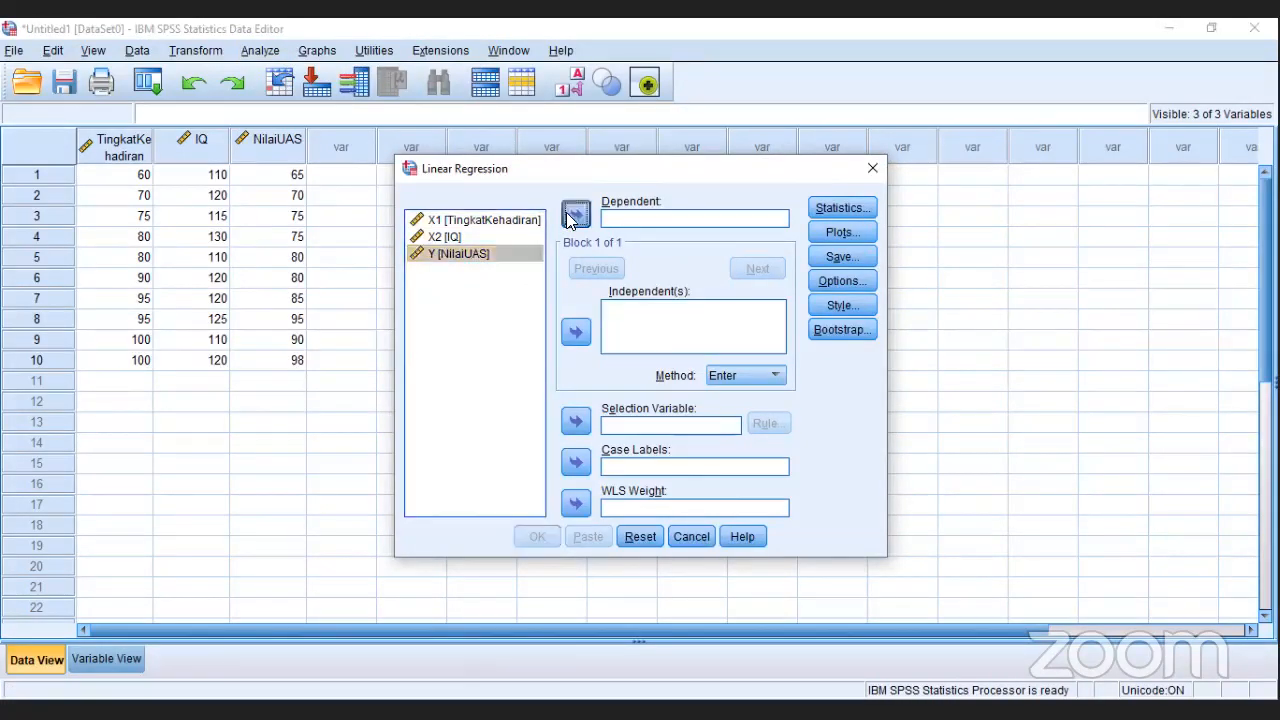
{"action": "left_click", "coordinate": [488, 222]}
{"action": "left_click", "coordinate": [476, 237], "text": "shift"}
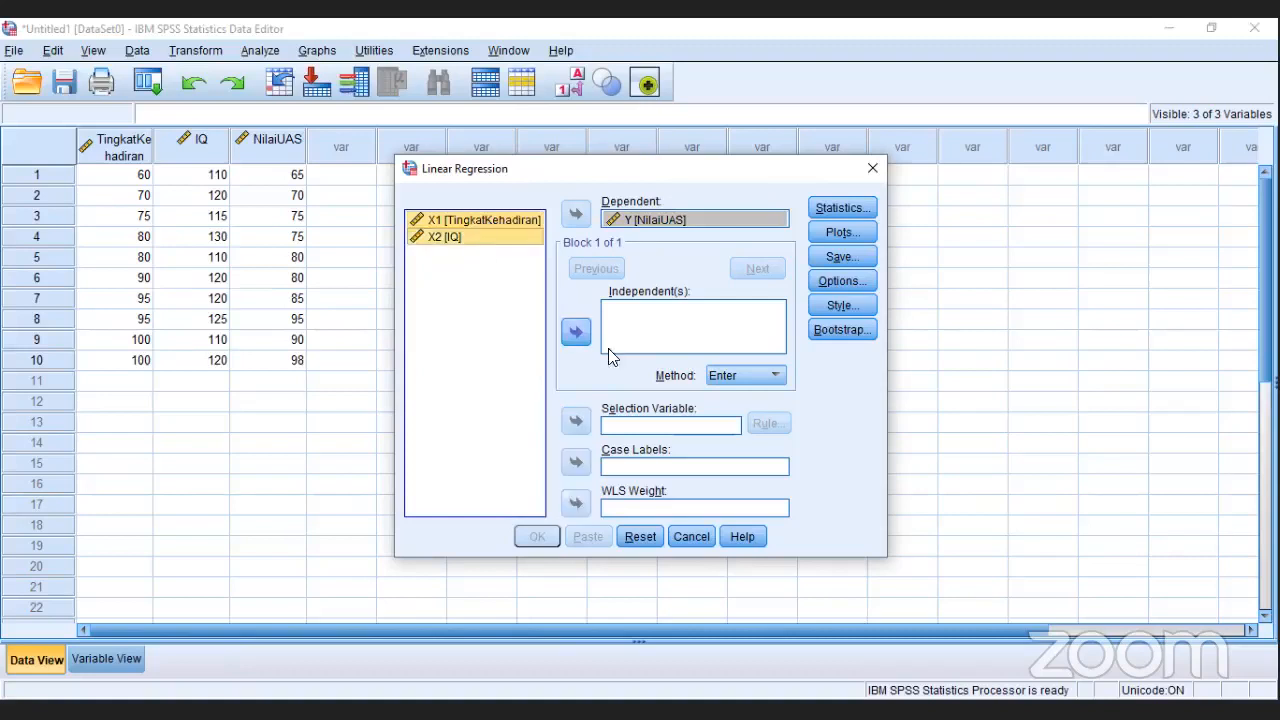
{"action": "left_click", "coordinate": [577, 333]}
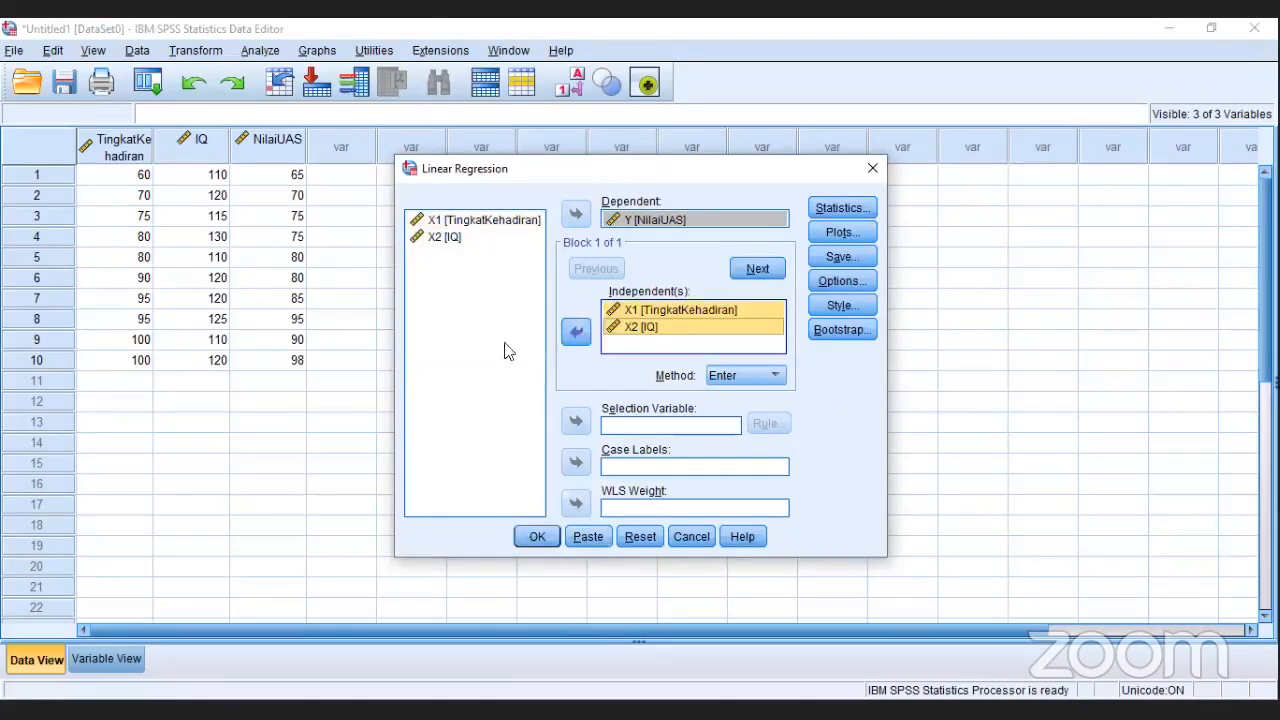
- Examine the linear regression's entry methods and its Statistics, Plots, Save and Options settings, keeping the defaults
{"action": "left_click", "coordinate": [777, 377]}
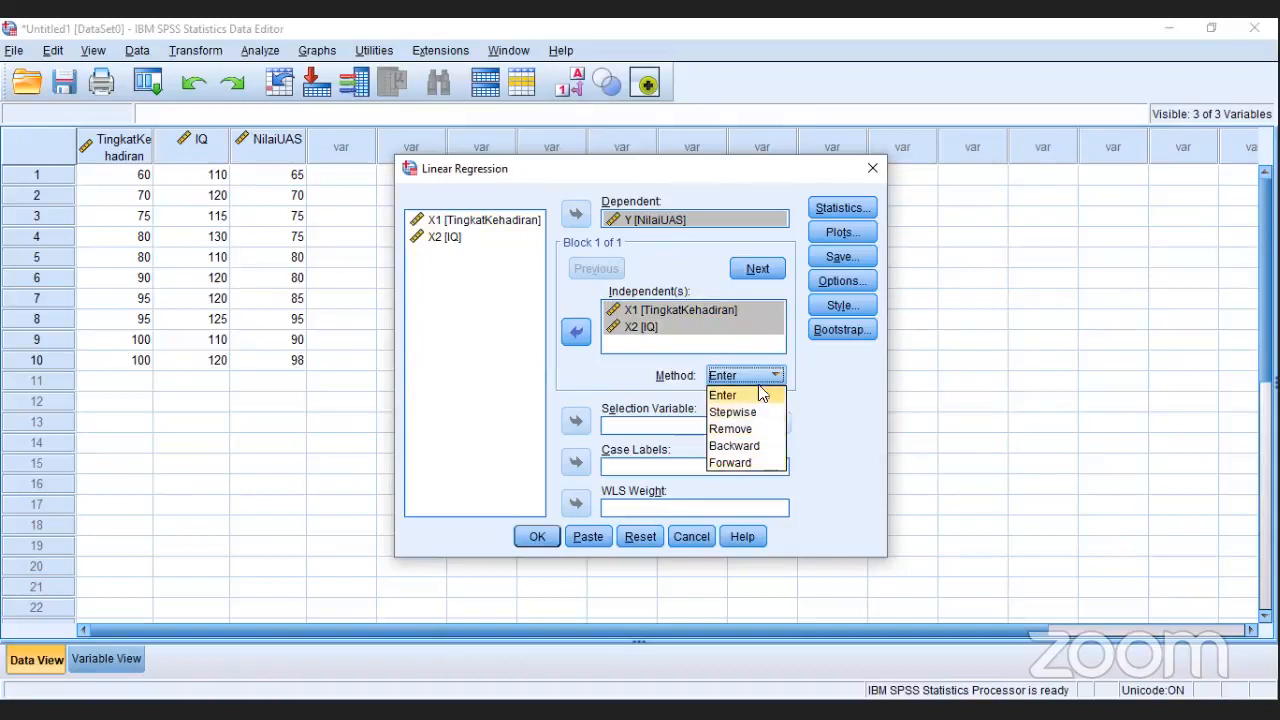
{"action": "left_click", "coordinate": [816, 380]}
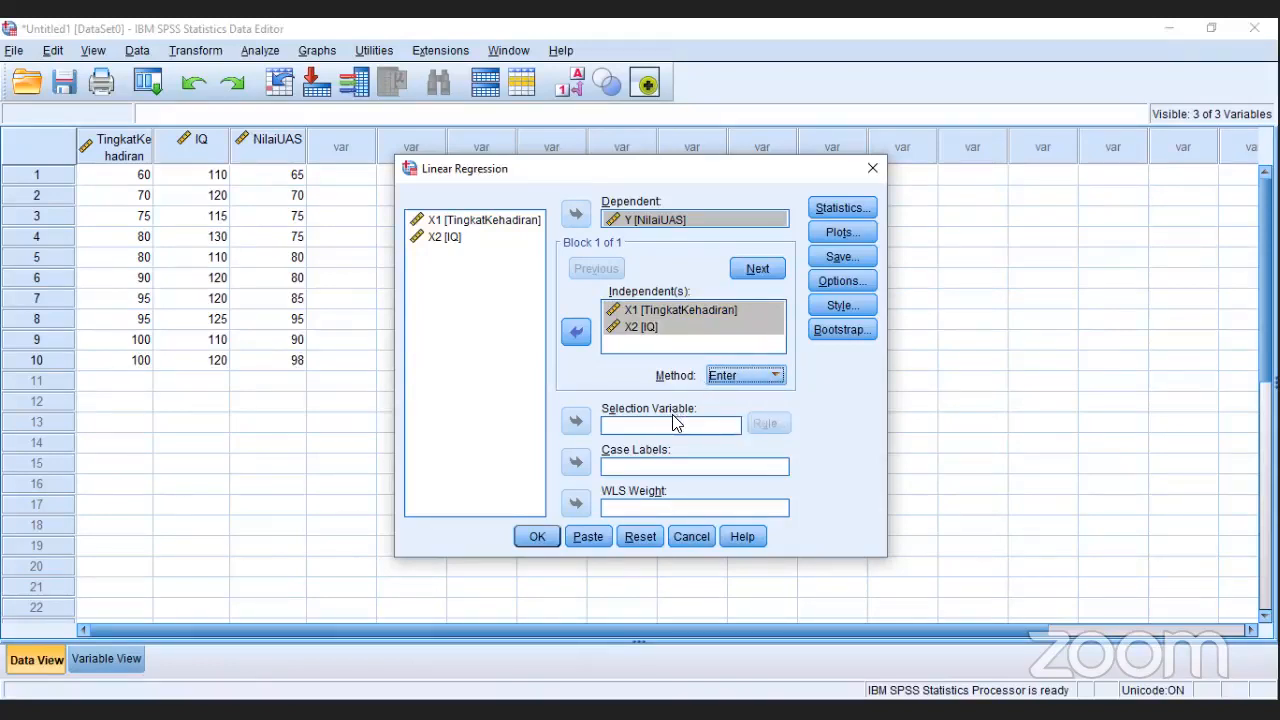
{"action": "left_click", "coordinate": [840, 208]}
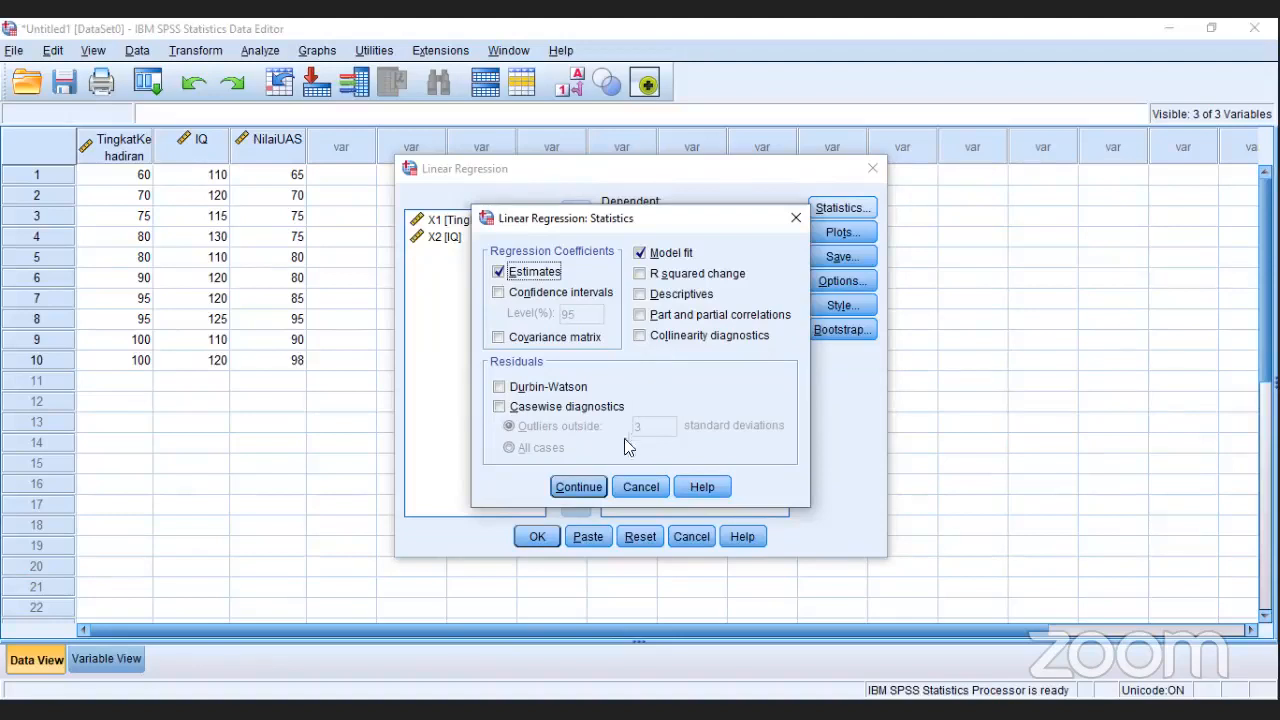
{"action": "left_click", "coordinate": [590, 486]}
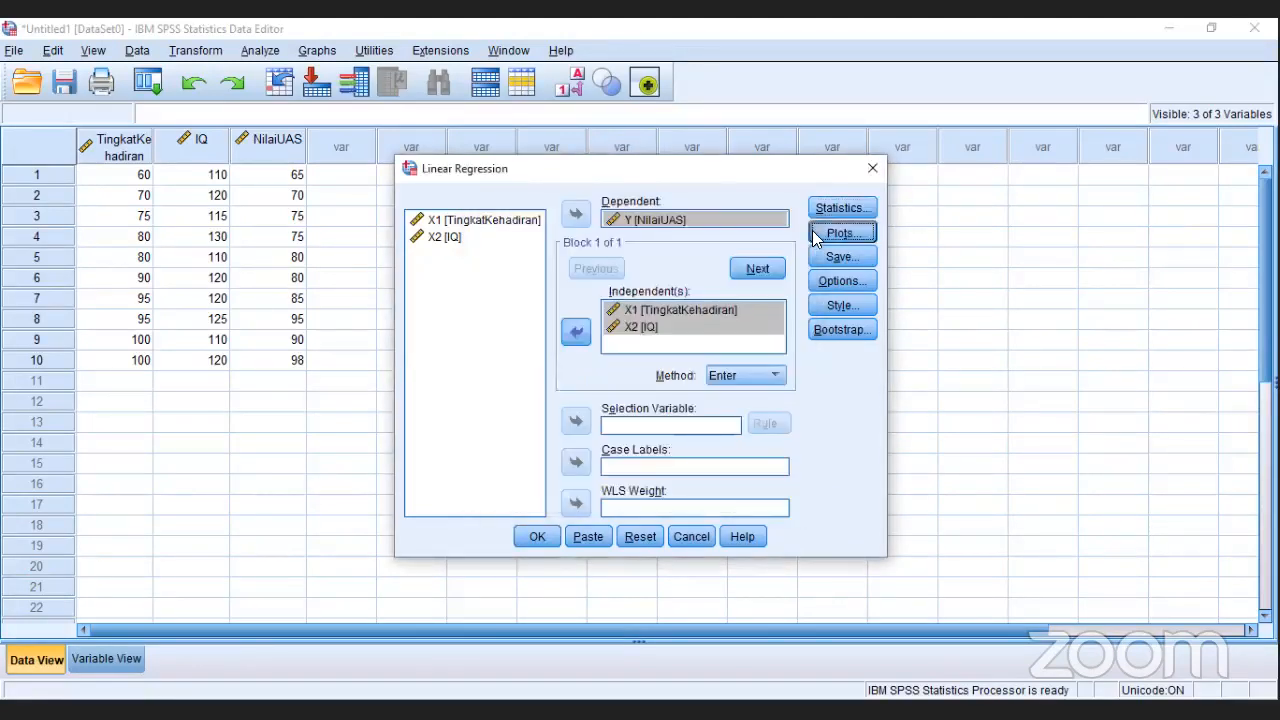
{"action": "left_click", "coordinate": [813, 231]}
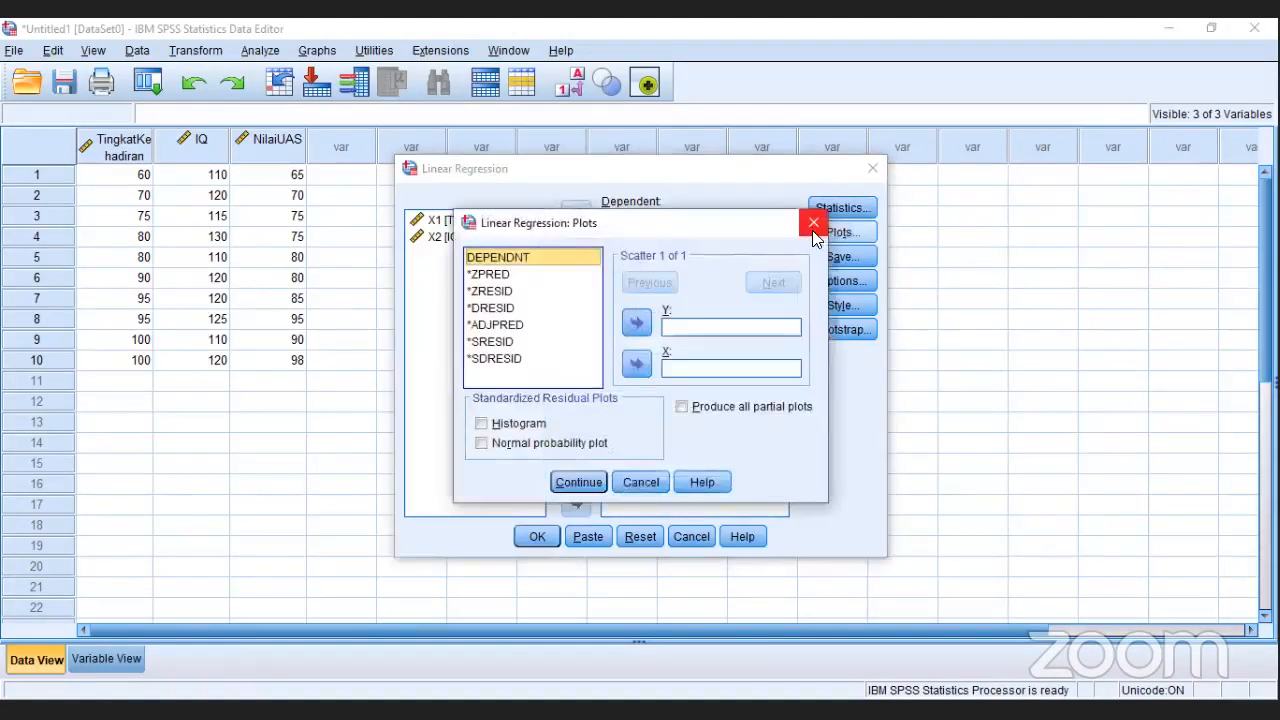
{"action": "left_click", "coordinate": [643, 486]}
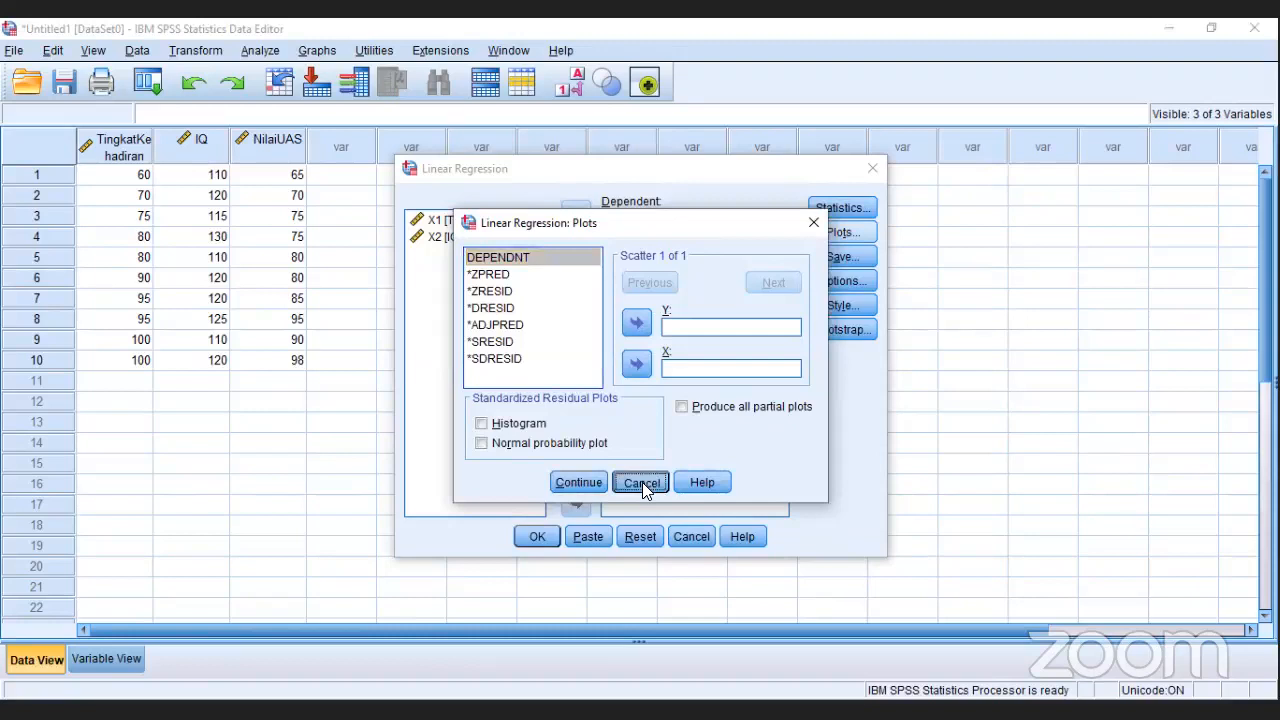
{"action": "left_click", "coordinate": [826, 262]}
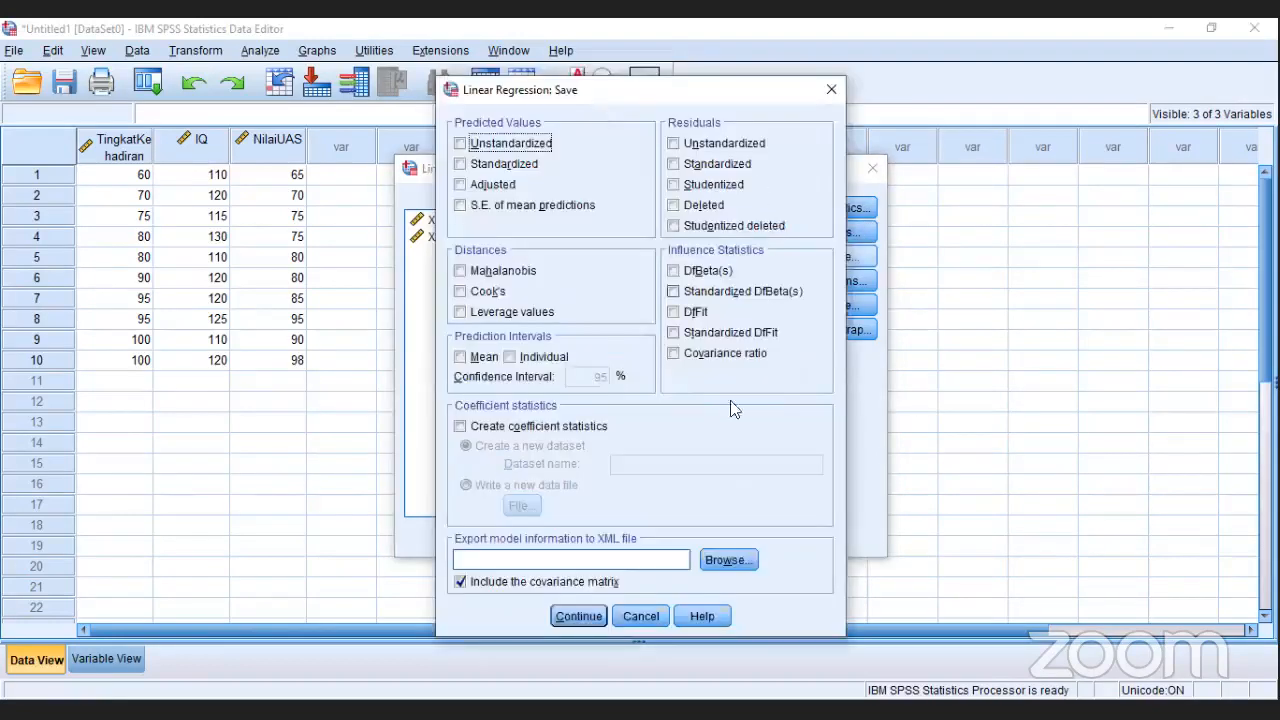
{"action": "left_click", "coordinate": [580, 616]}
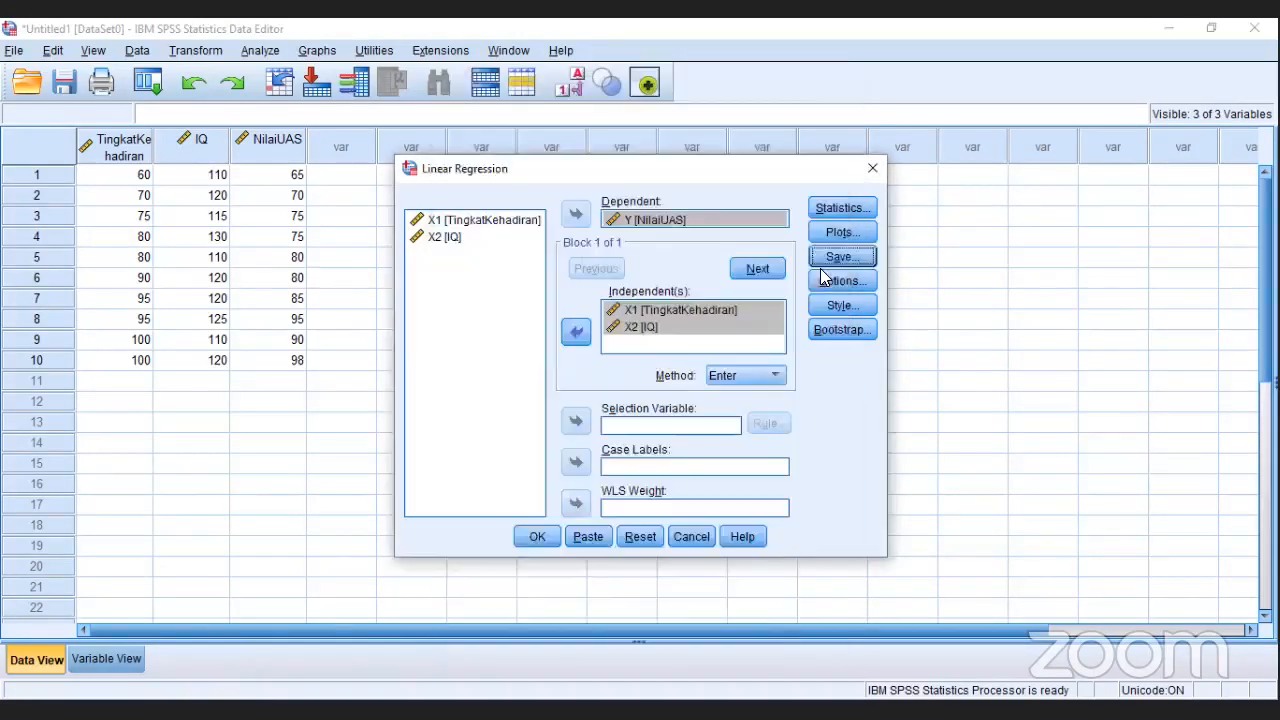
{"action": "left_click", "coordinate": [824, 283]}
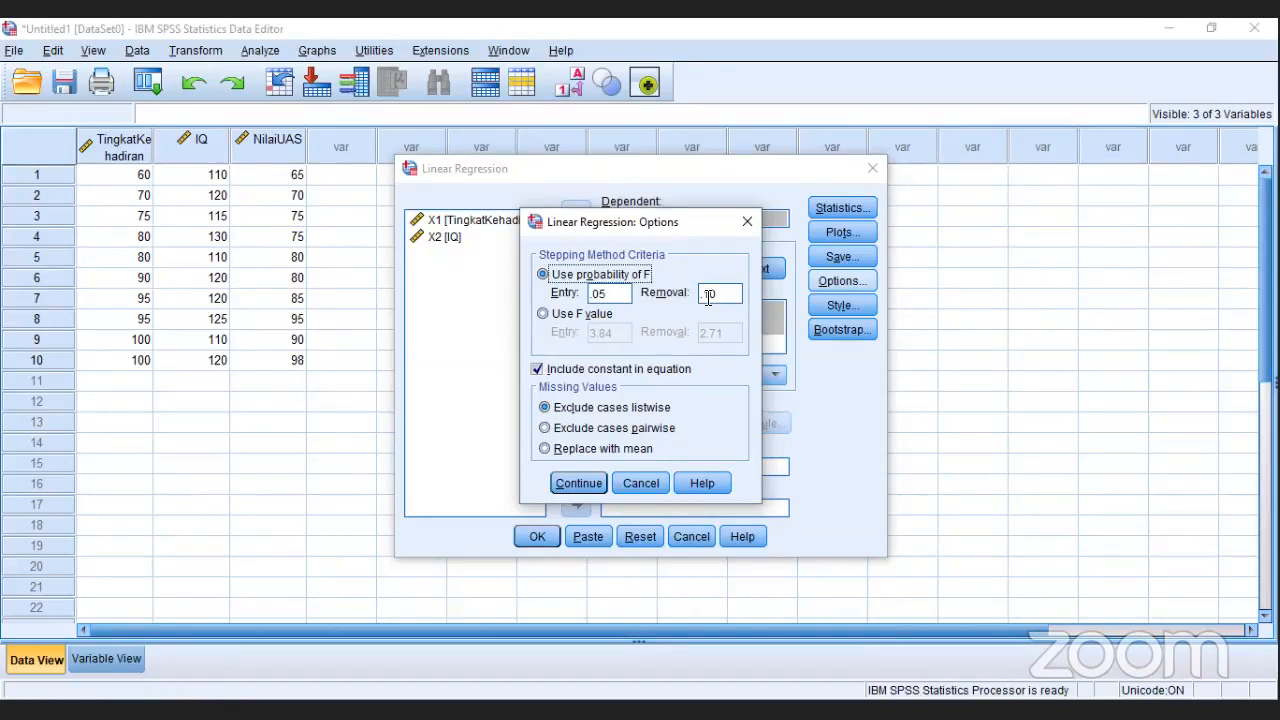
{"action": "left_click", "coordinate": [582, 490]}
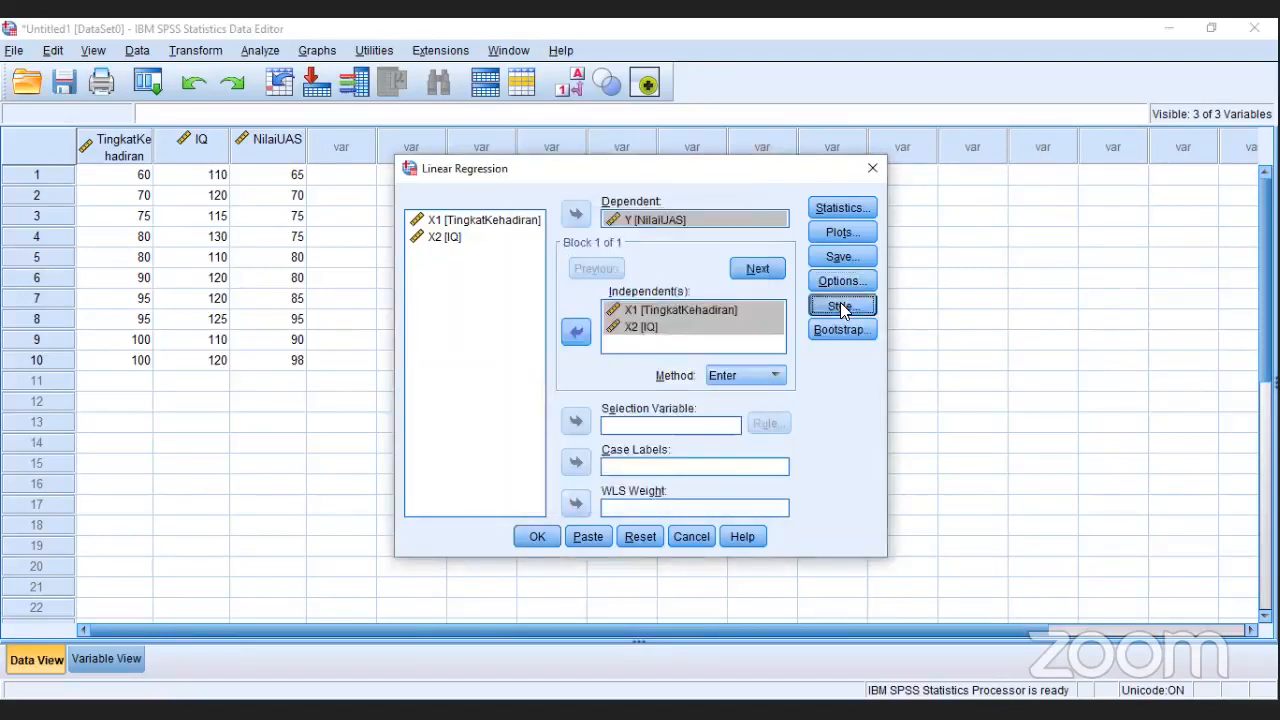
- Check the regression's Table Style and Bootstrap settings without changing them, and run the linear regression
{"action": "left_click", "coordinate": [840, 305]}
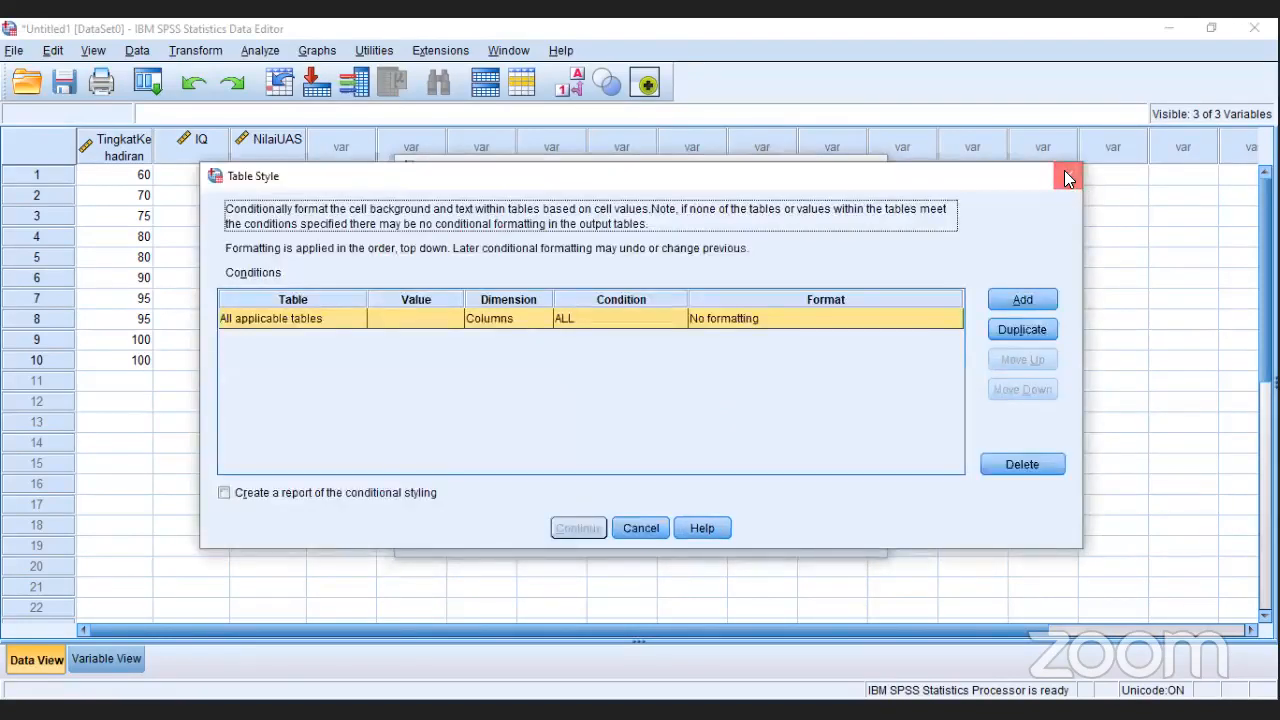
{"action": "left_click", "coordinate": [1066, 177]}
{"action": "left_click", "coordinate": [840, 330]}
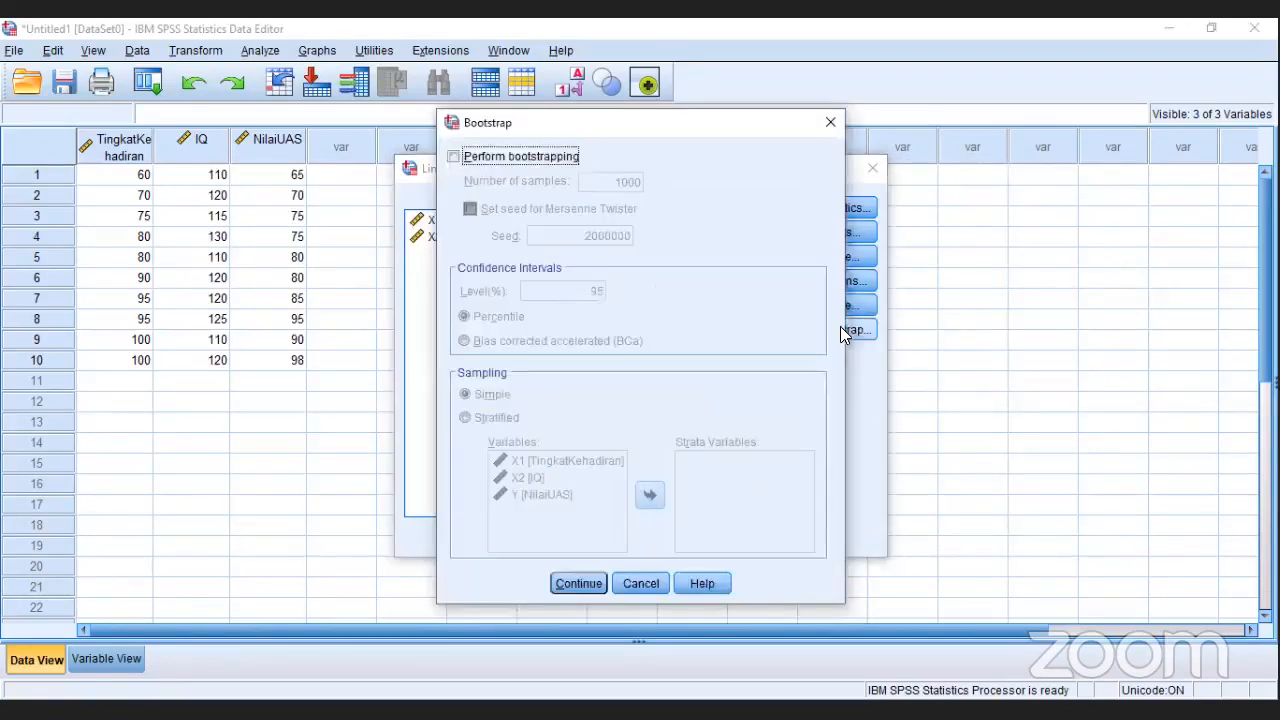
{"action": "left_click", "coordinate": [640, 584]}
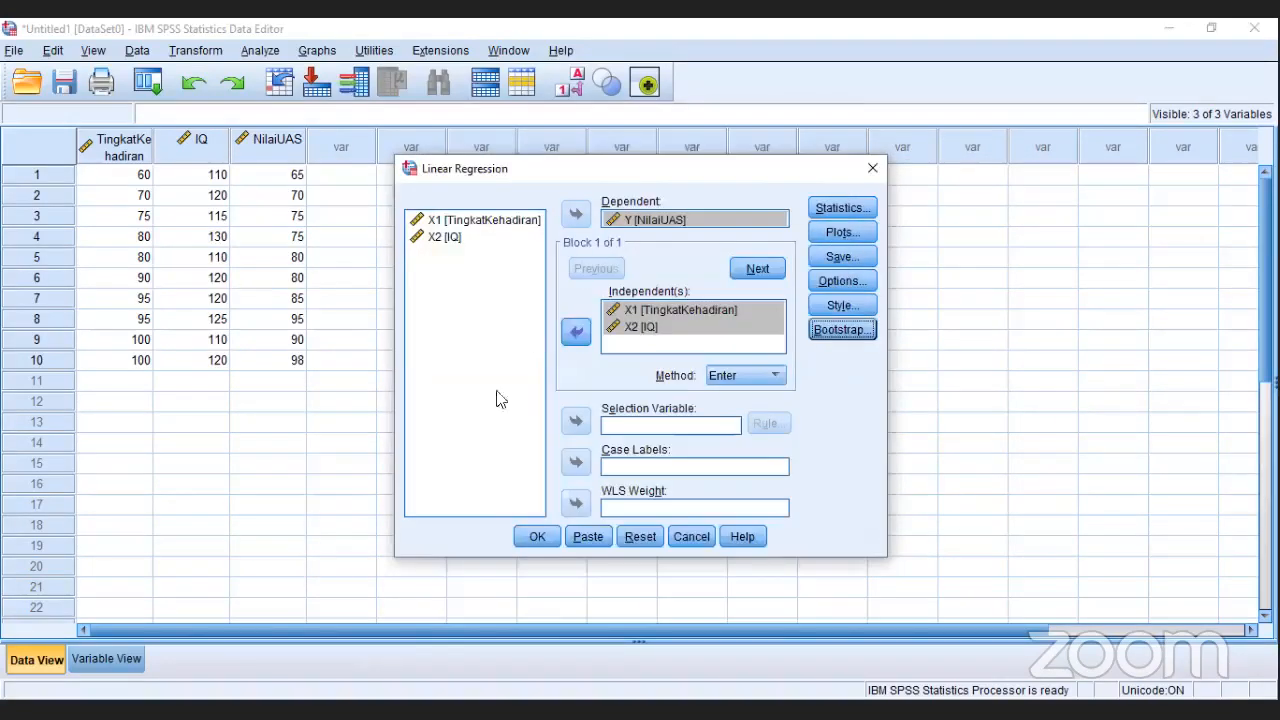
{"action": "left_click", "coordinate": [537, 537]}
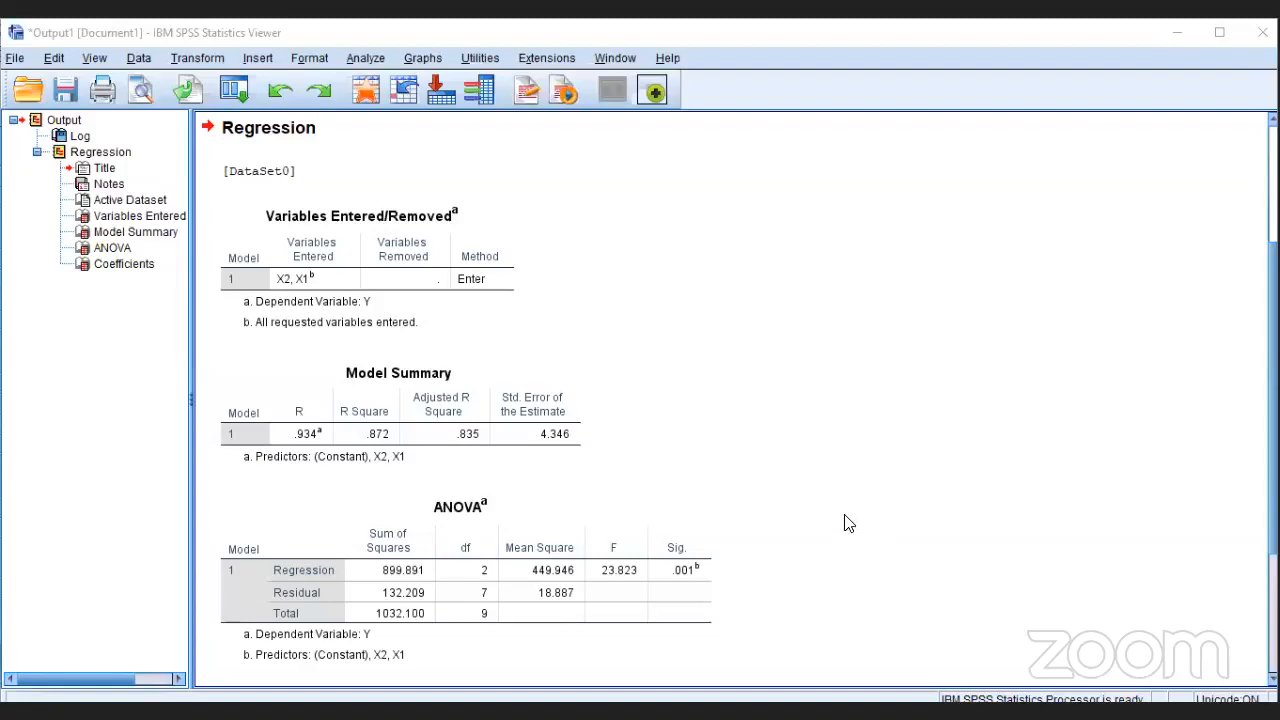
- Examine the Variables Entered/Removed, Model Summary, ANOVA and Coefficients tables in the regression output
{"action": "scroll", "coordinate": [846, 523], "scroll_direction": "down", "scroll_amount": 5}
{"action": "scroll", "coordinate": [846, 523], "scroll_direction": "up", "scroll_amount": 2}
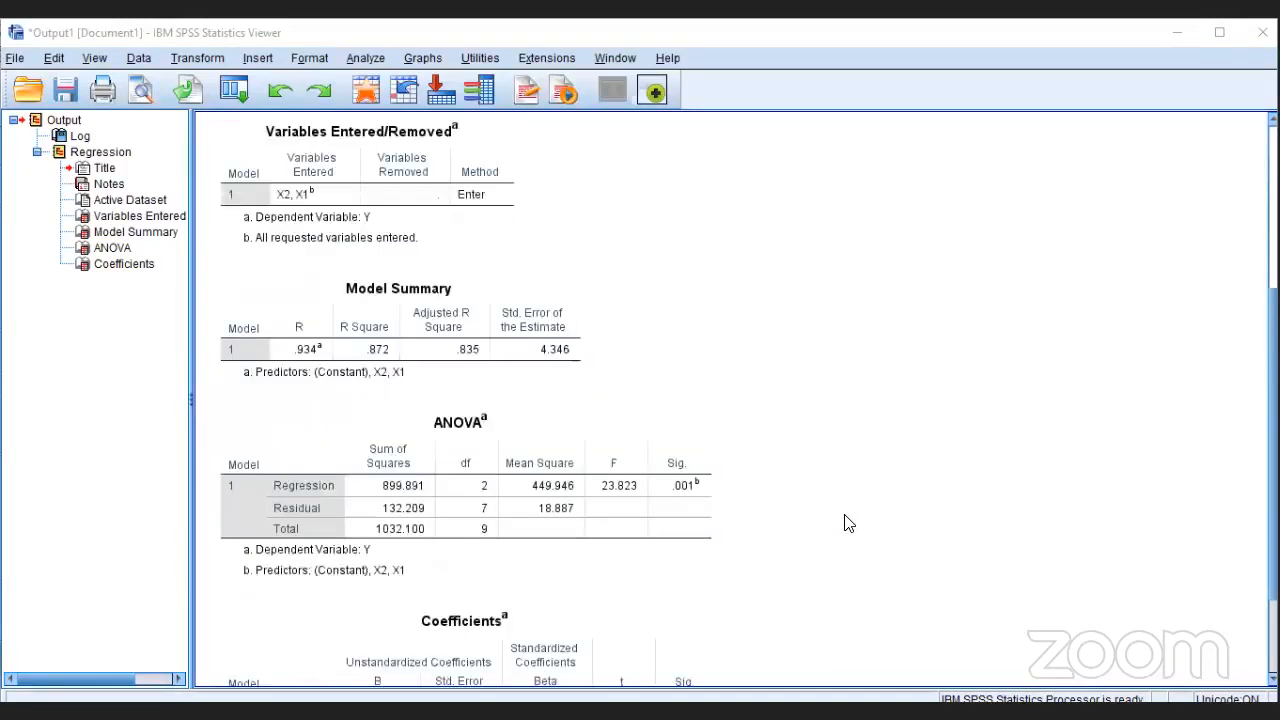
{"action": "left_click", "coordinate": [394, 366]}
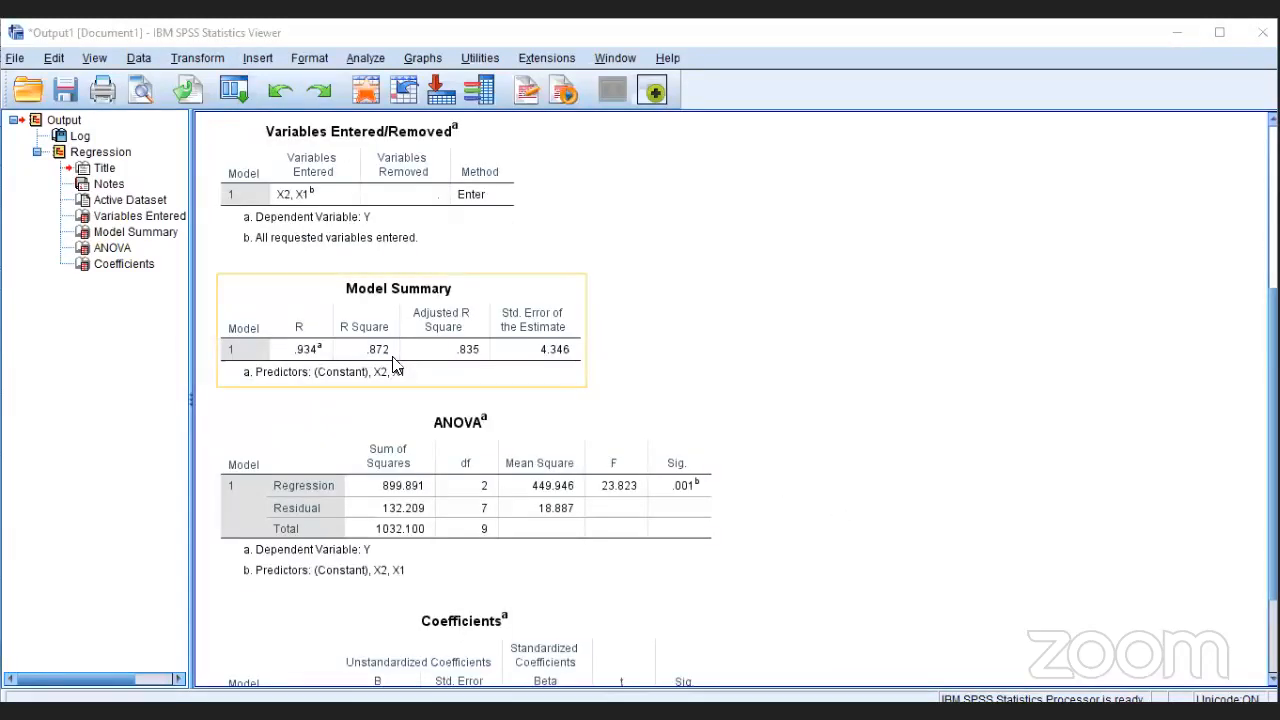
{"action": "left_click", "coordinate": [236, 161]}
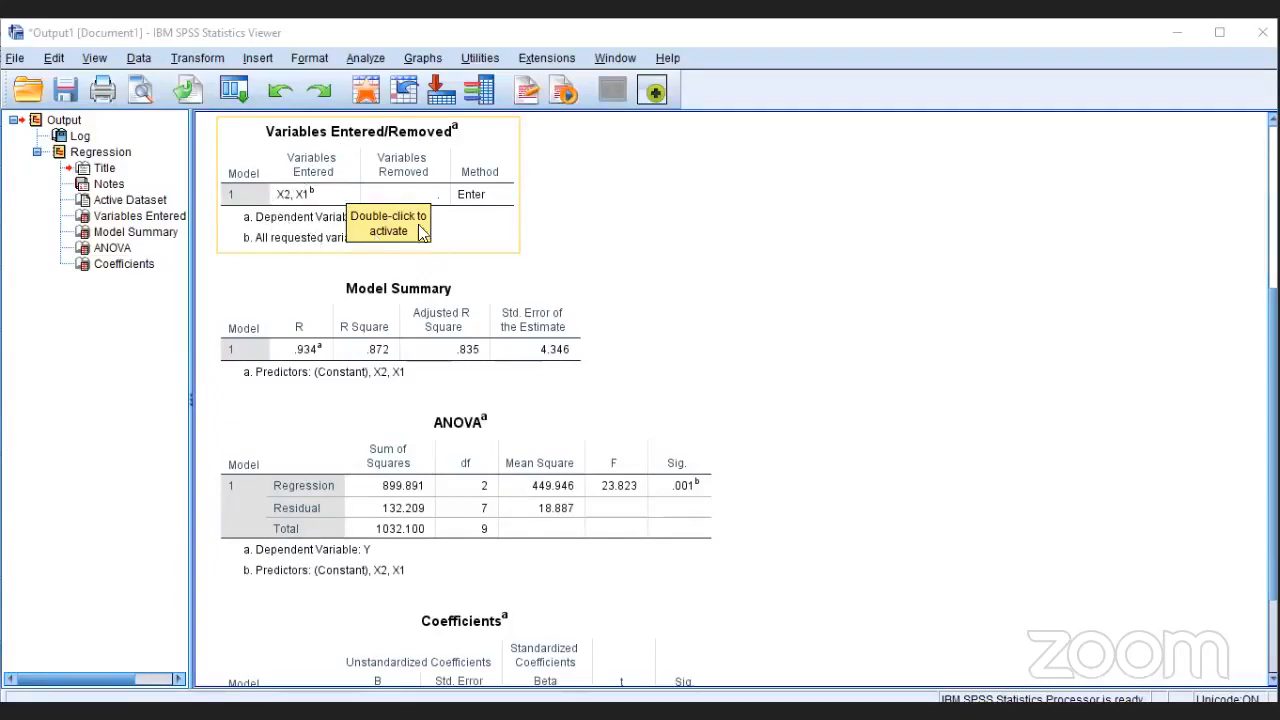
{"action": "left_click", "coordinate": [606, 260]}
{"action": "left_click", "coordinate": [374, 228]}
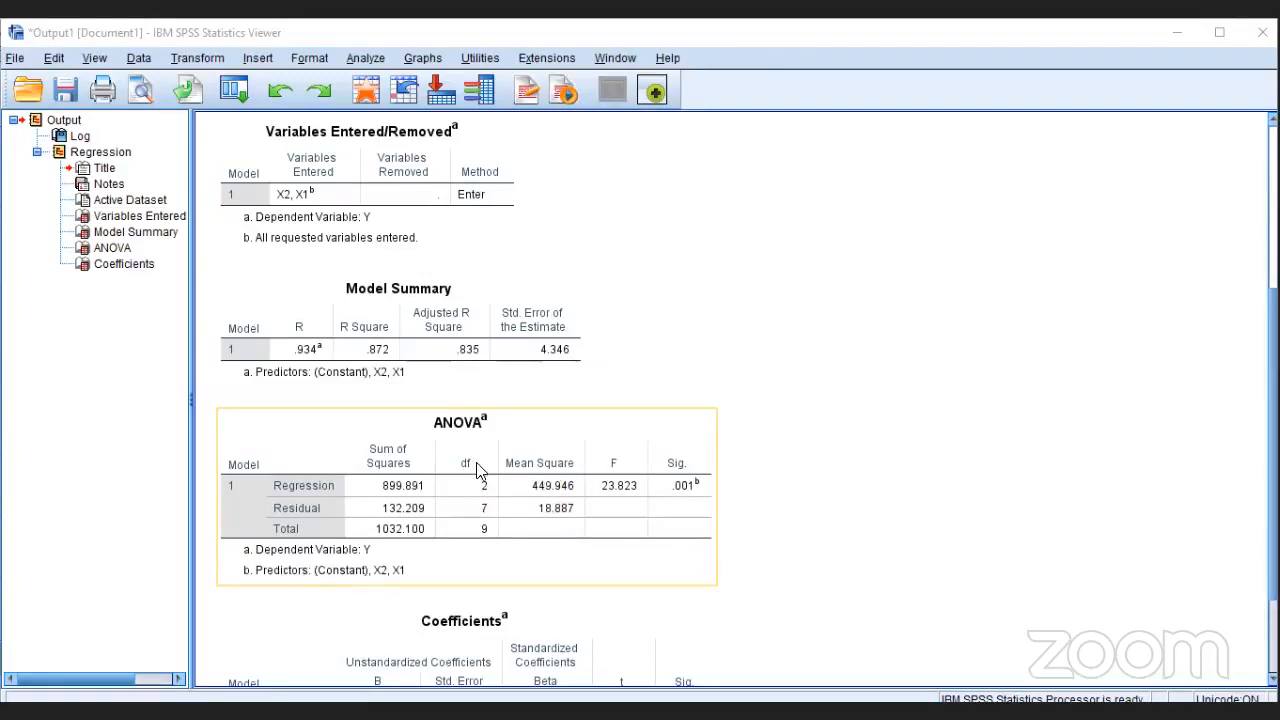
{"action": "scroll", "coordinate": [516, 500], "scroll_direction": "down", "scroll_amount": 2}
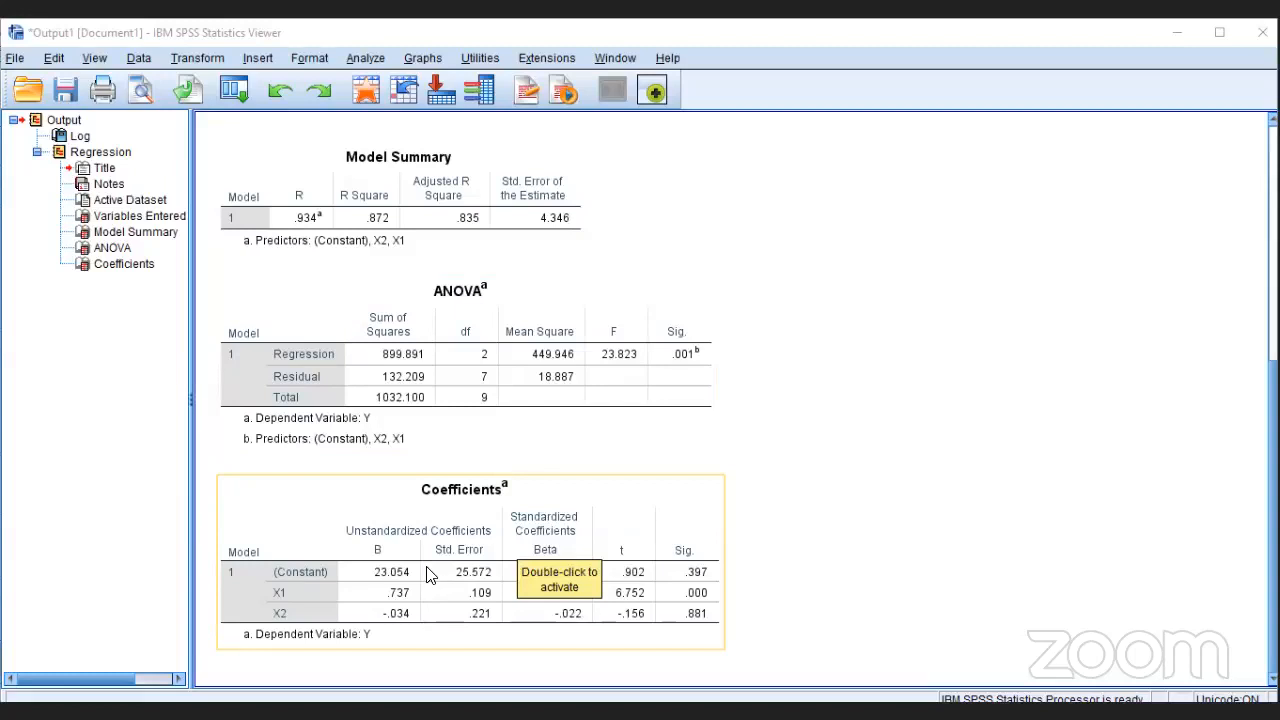
{"action": "scroll", "coordinate": [430, 574], "scroll_direction": "up", "scroll_amount": 2}
{"action": "scroll", "coordinate": [700, 450], "scroll_direction": "down", "scroll_amount": 1}
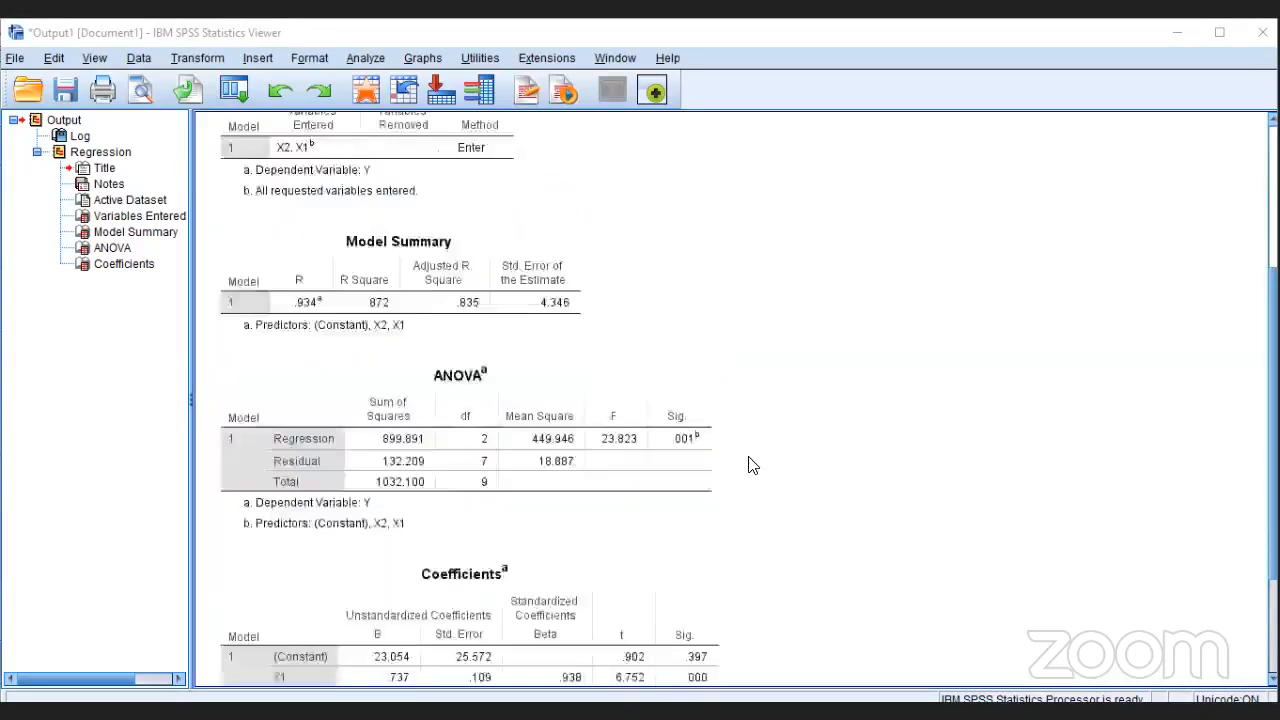
{"action": "scroll", "coordinate": [752, 465], "scroll_direction": "down", "scroll_amount": 2}
{"action": "scroll", "coordinate": [726, 457], "scroll_direction": "up", "scroll_amount": 3}
{"action": "left_click", "coordinate": [618, 553]}
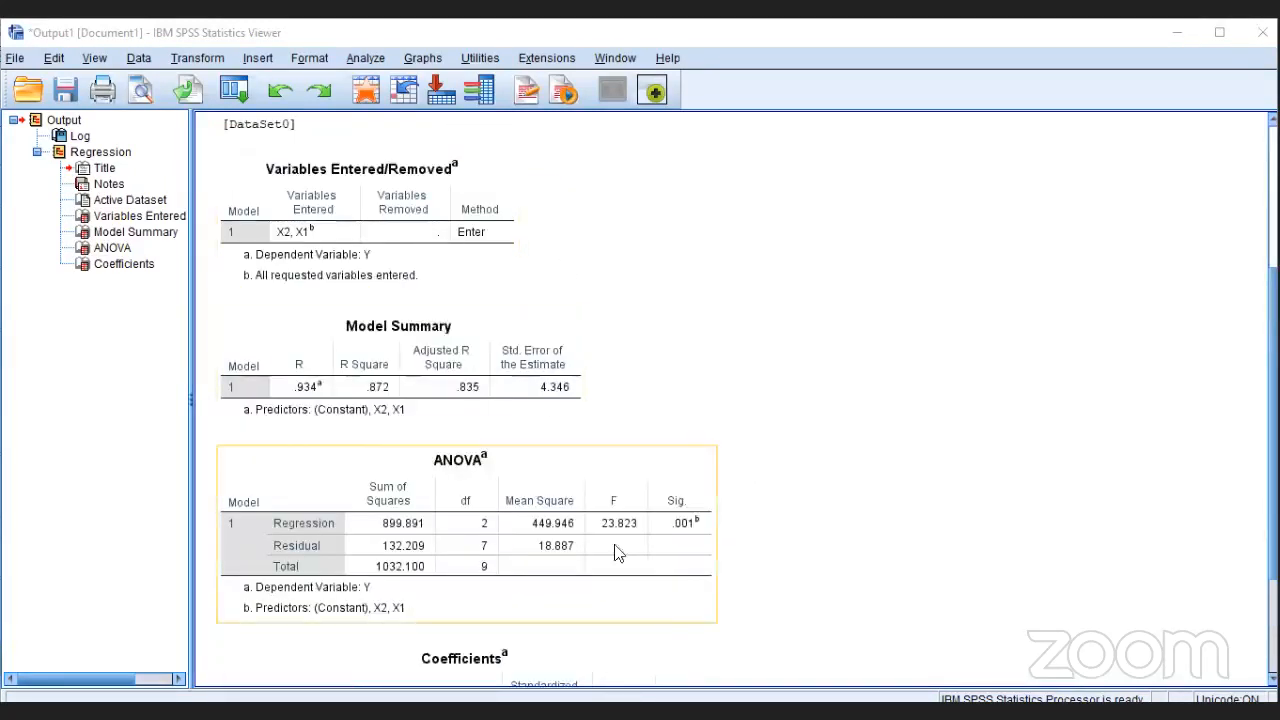